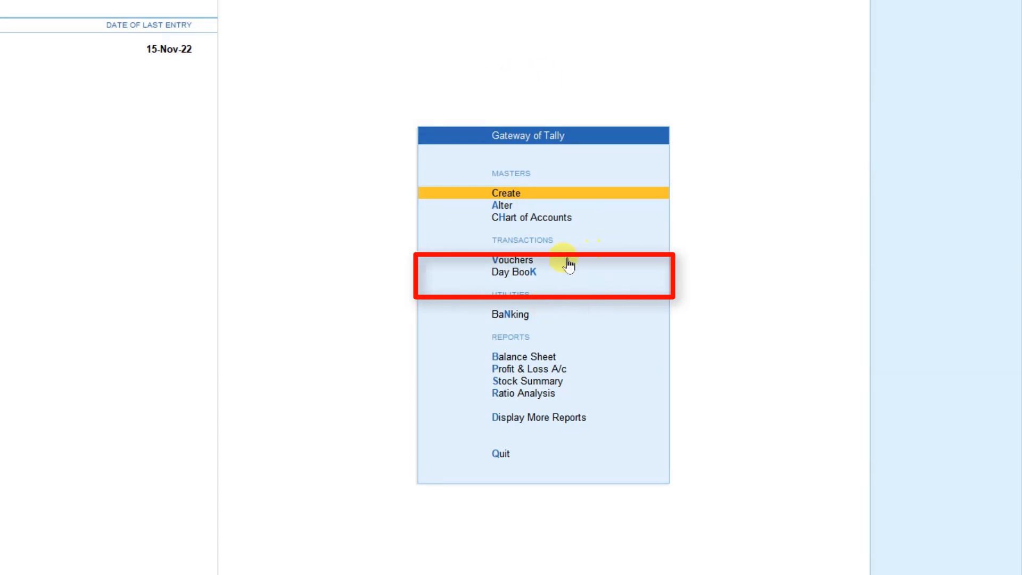
View the Day Book directly from the Gateway of Tally, then return to the Gateway.
key("Down")
key("Down")
key("Down")
key("Down")
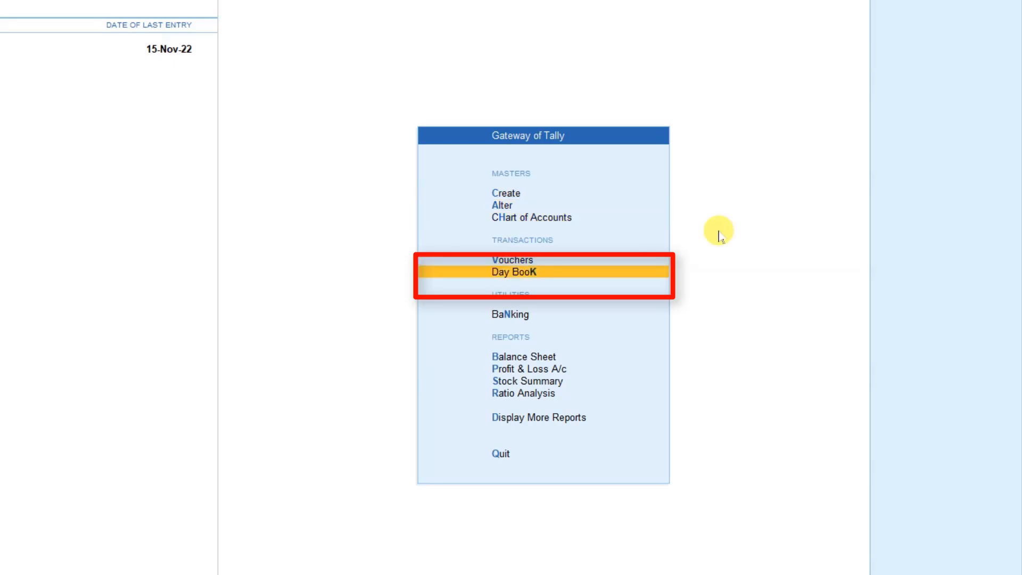
key("Return")
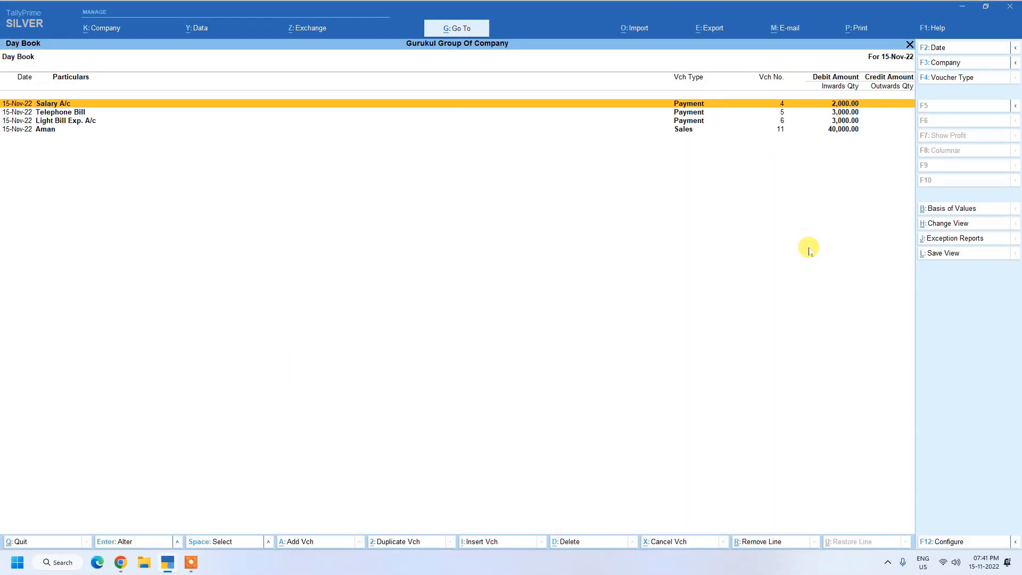
key("Escape")
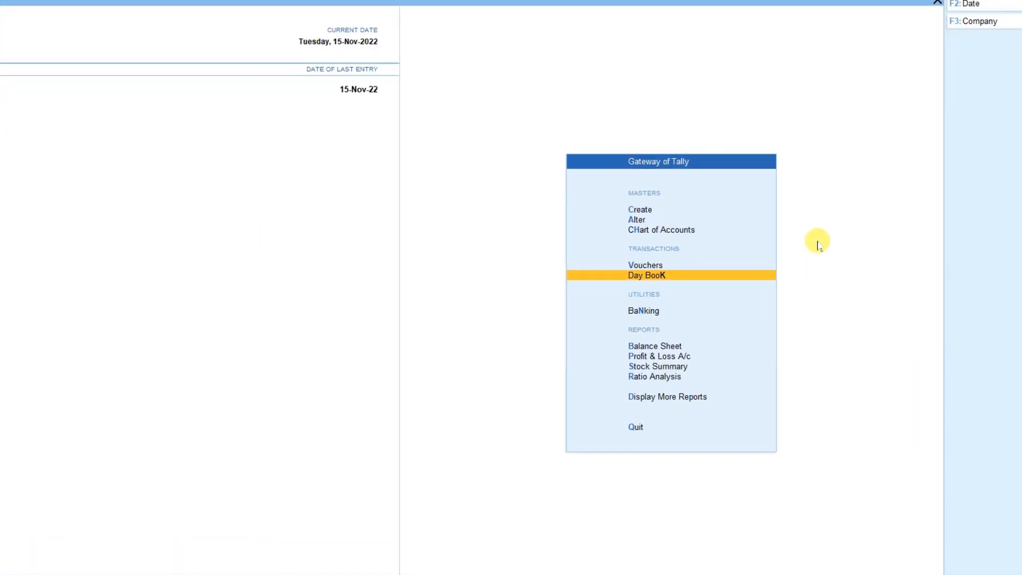
View the Day Book under Display More Reports, then go back to the Gateway of Tally.
key("Down")
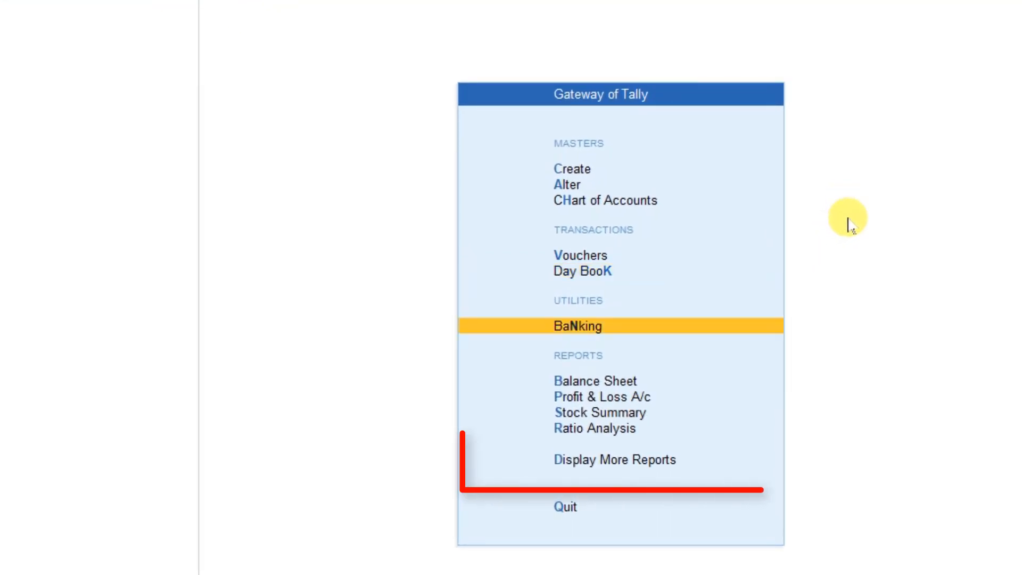
key("Down")
key("Down")
key("Down")
key("Down")
key("Down")
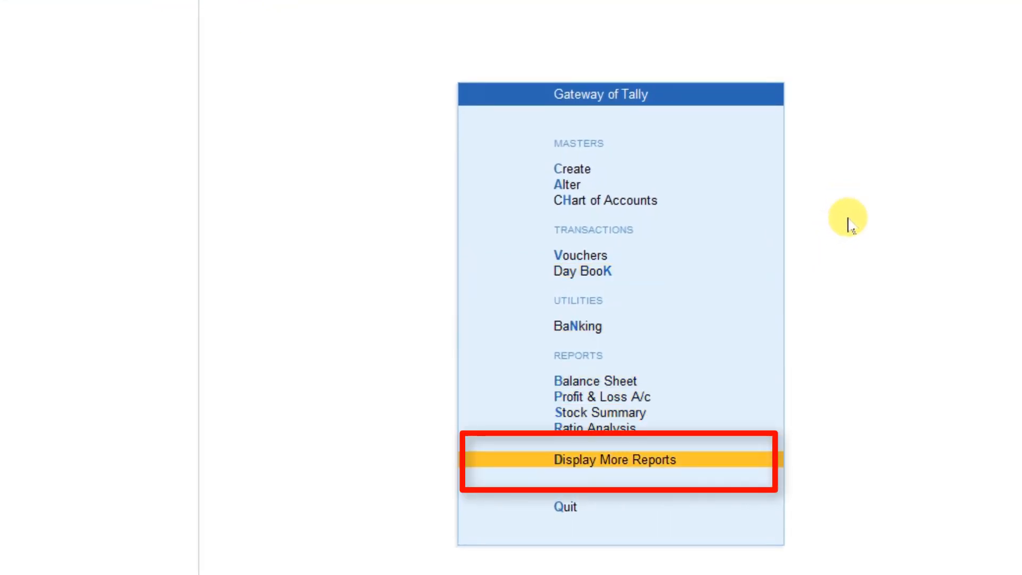
key("Return")
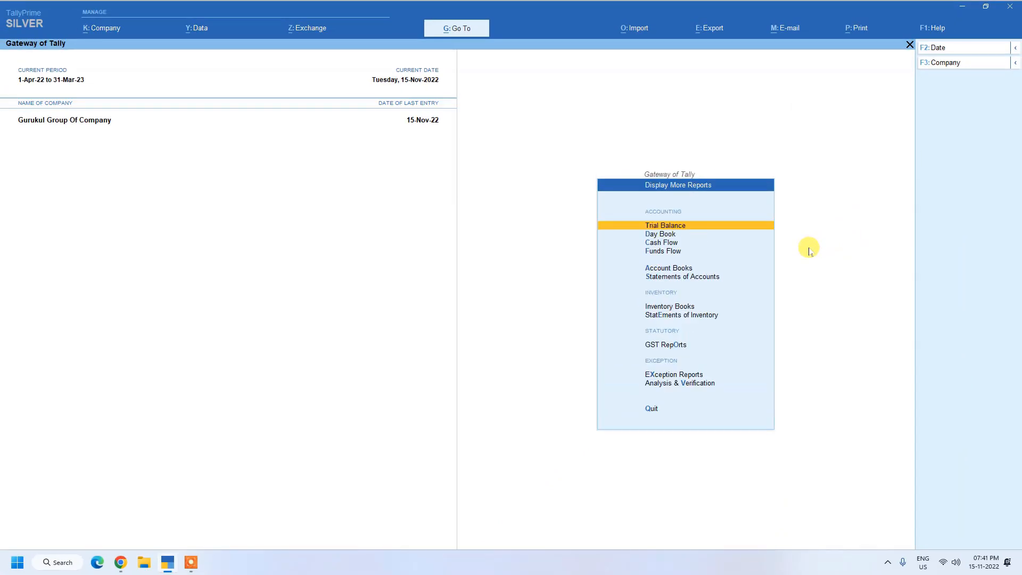
key("Down")
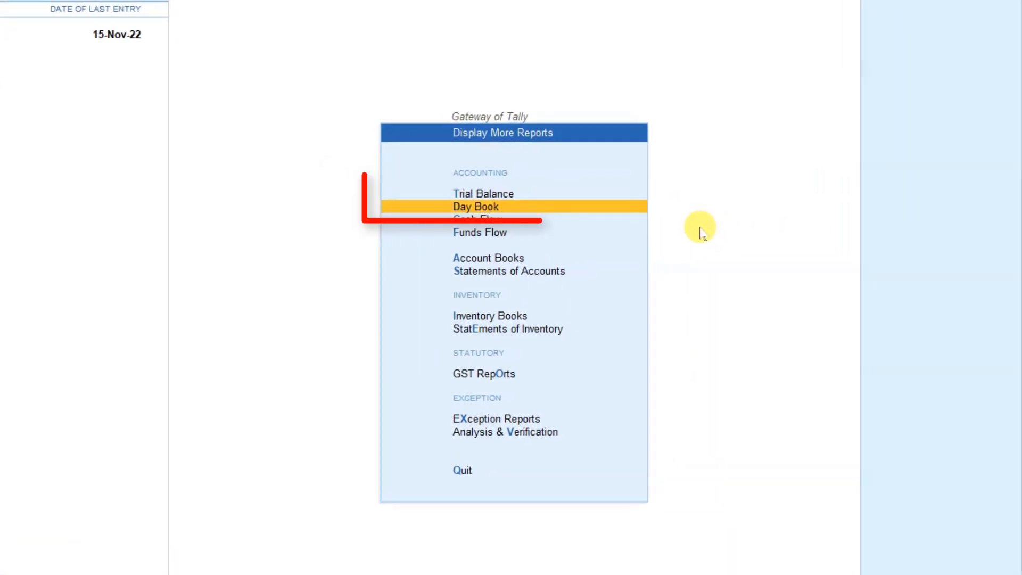
left_click(523, 208)
key("Escape")
key("Escape")
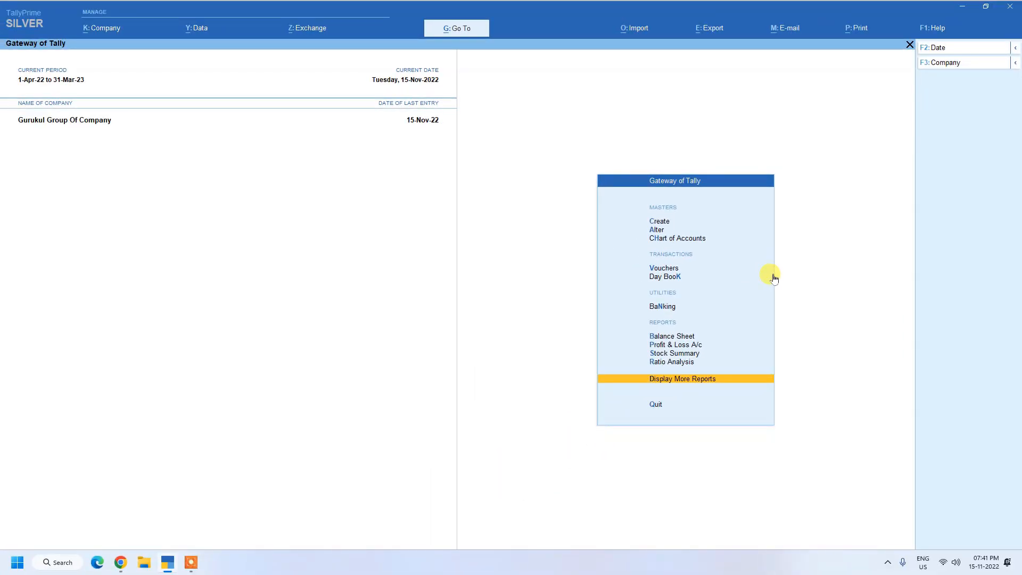
Open the Day Book through Display More Reports, close it once and reopen it.
key("d")
key("d")
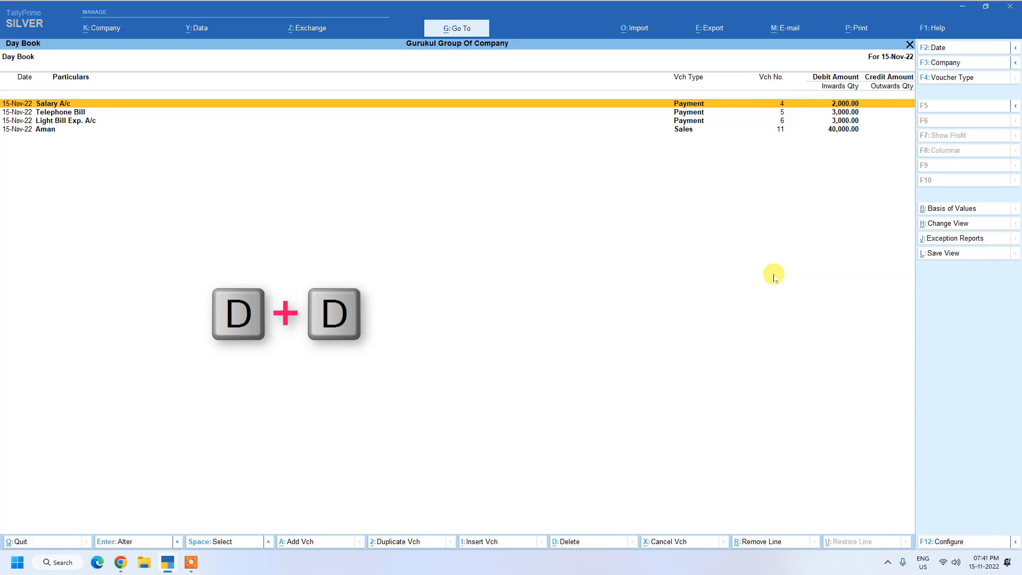
key("Escape")
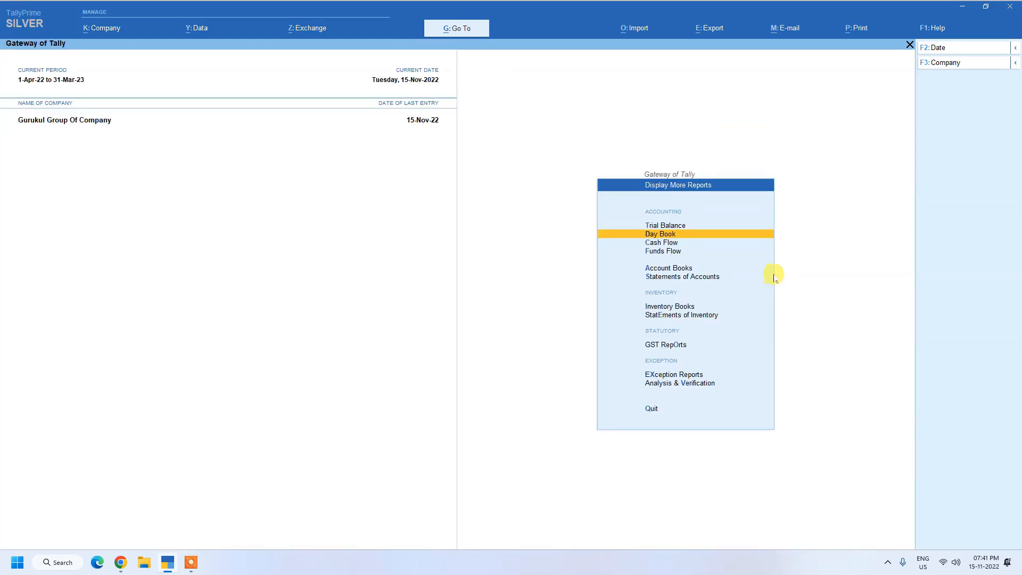
key("Return")
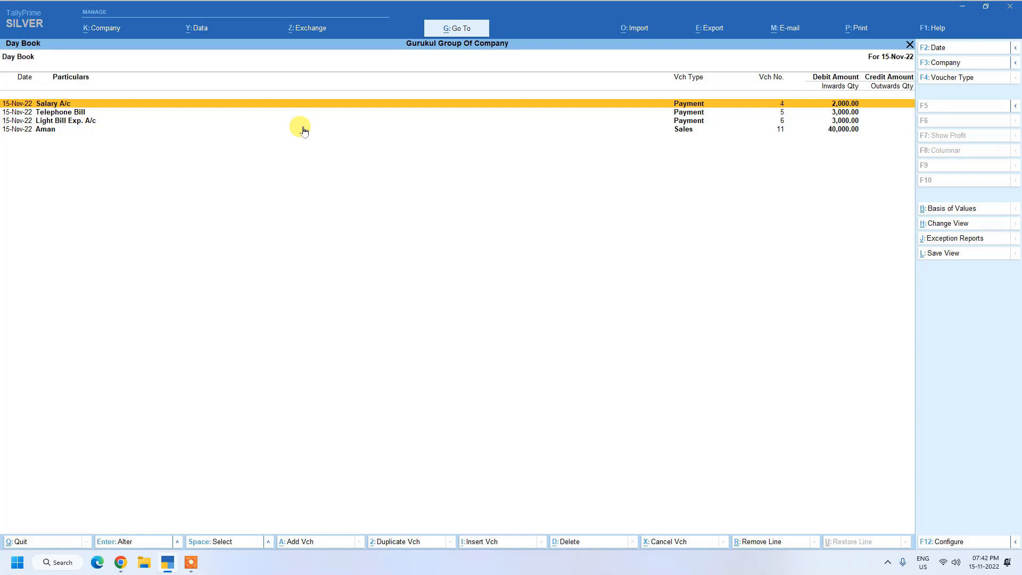
Change the Day Book date to 1-4 to show the vouchers of 1-Apr-22.
key("F2")
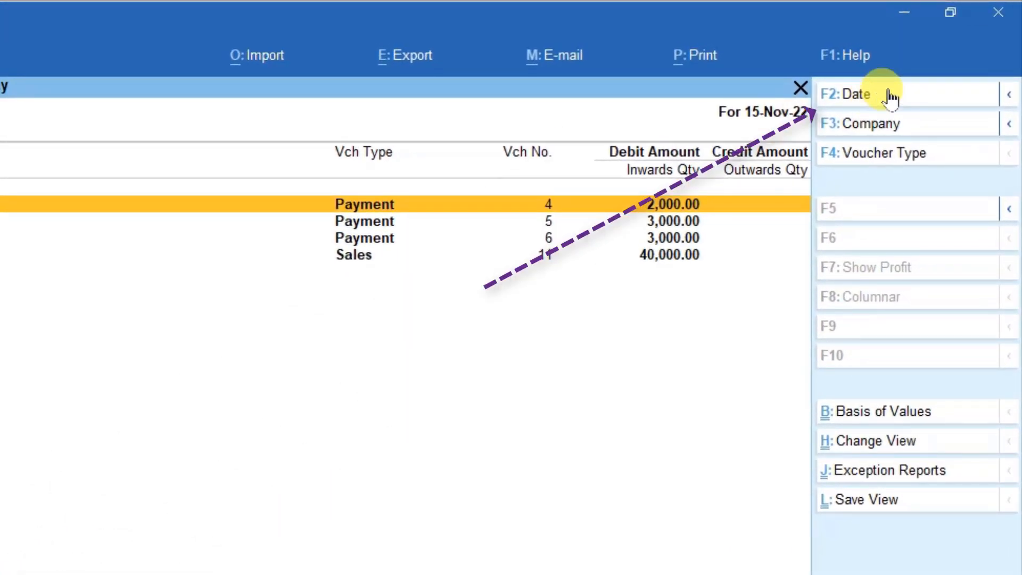
left_click(890, 97)
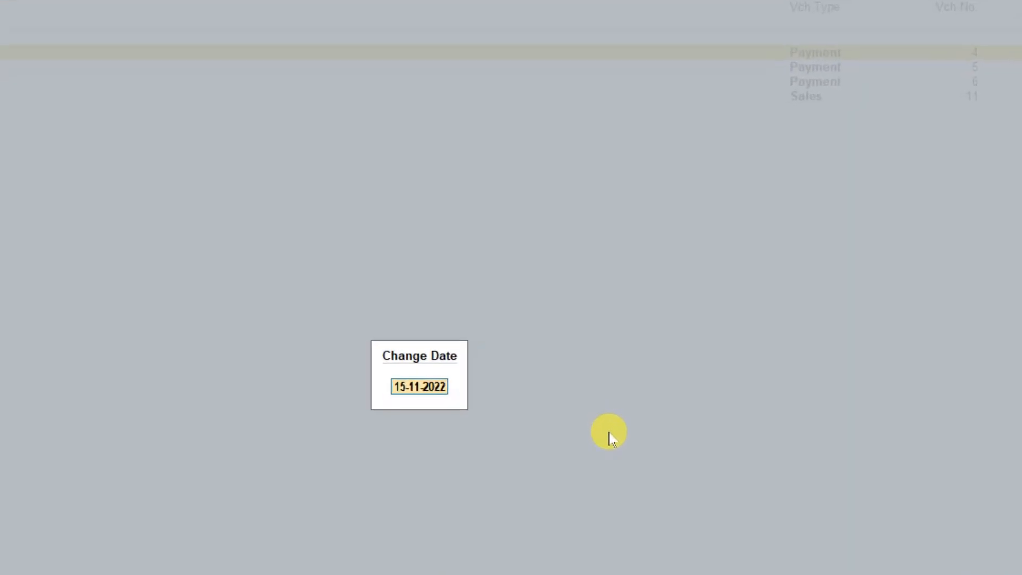
type("1")
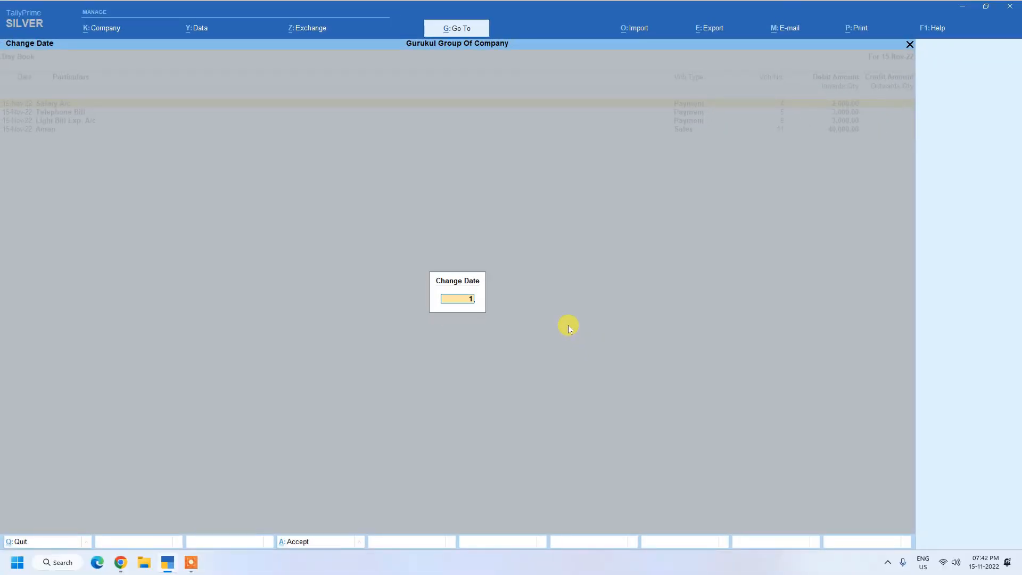
type("-4")
key("Return")
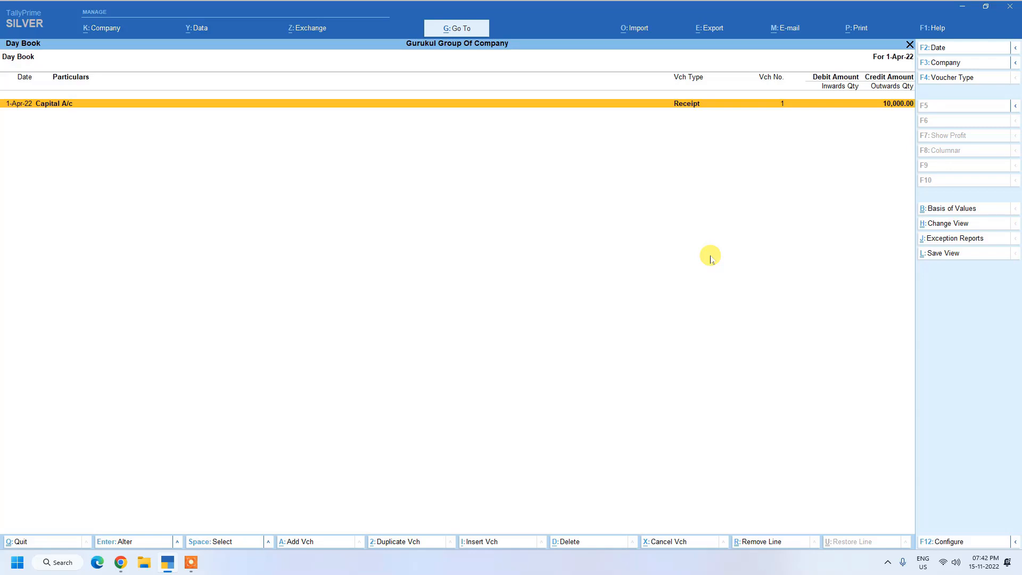
Change the Day Book date to 1-5 to show the vouchers of 1-May-22.
key("F2")
type("1-")
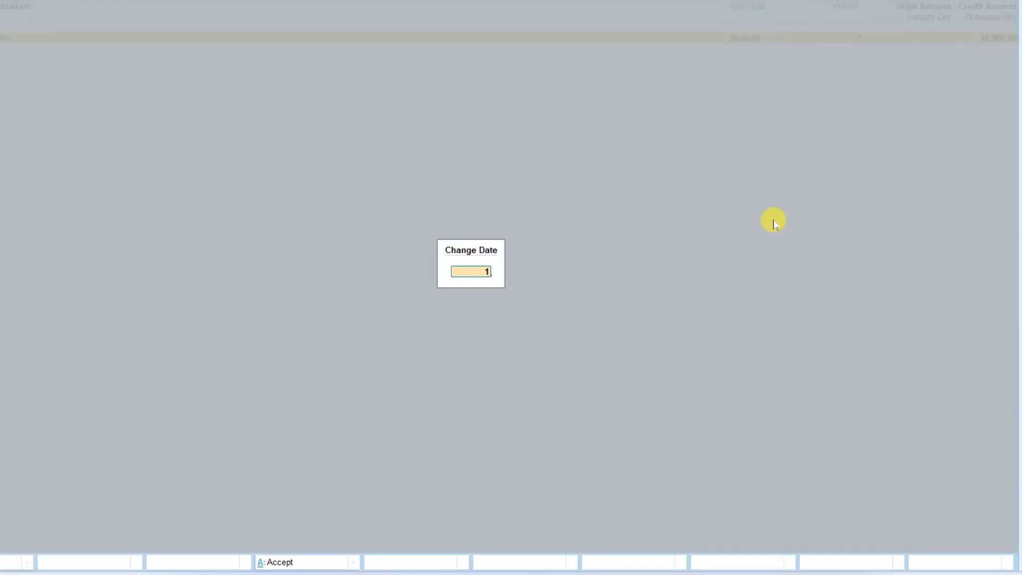
type("5")
key("Return")
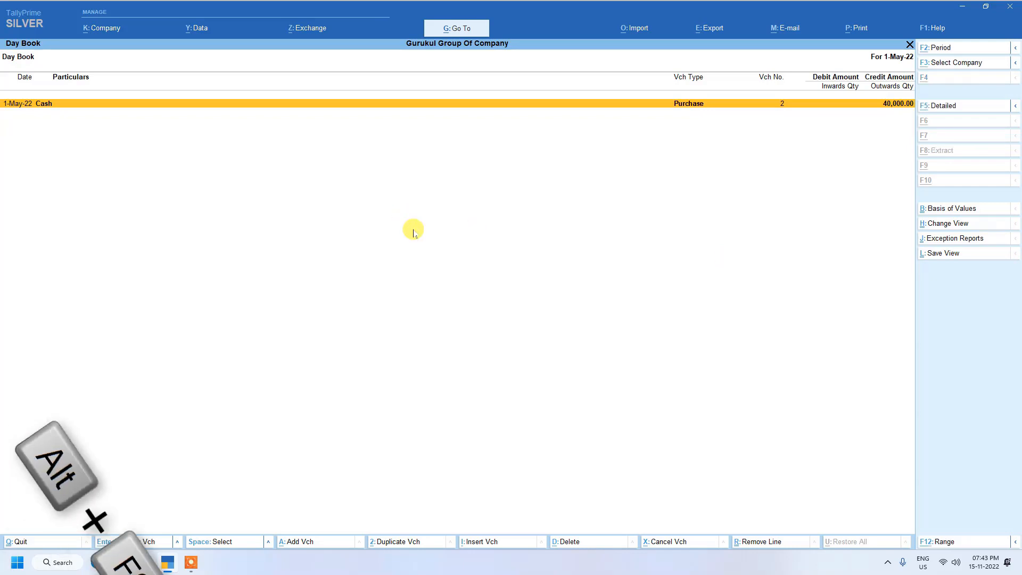
key("alt+F2")
key("Escape")
key("Escape")
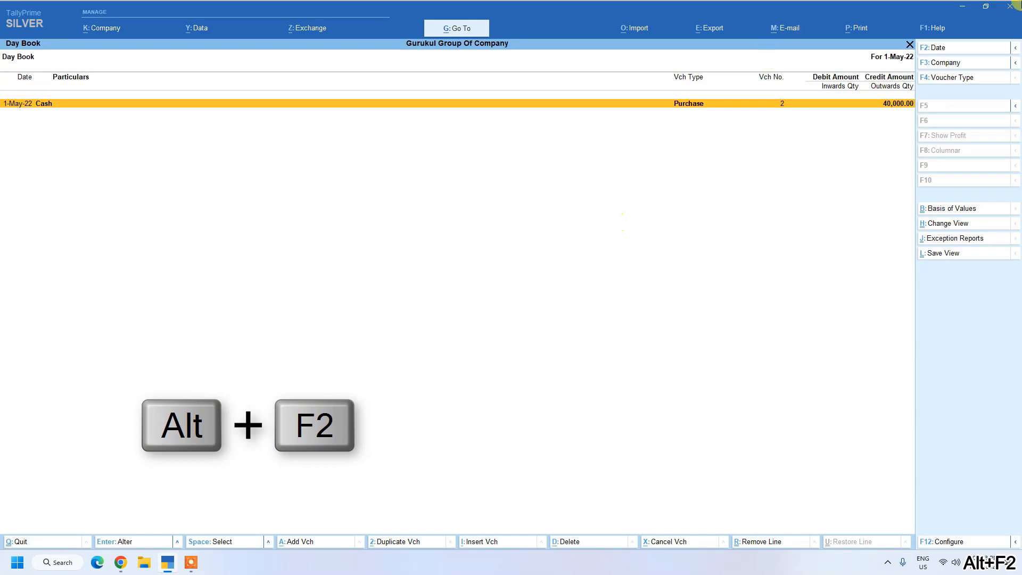
Set the Day Book period from 1-11-2022 to 15-11-2022.
left_click(1016, 47)
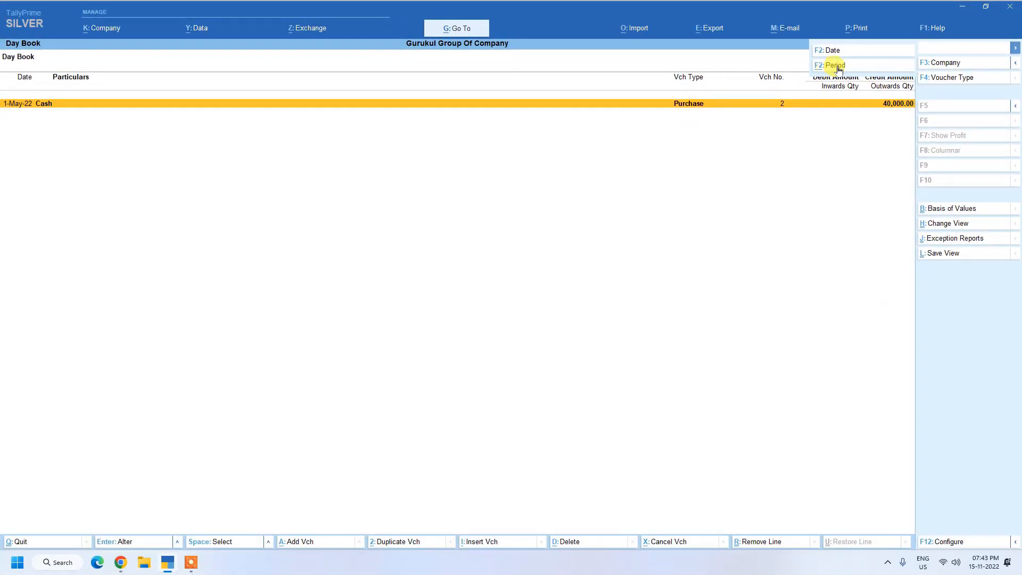
left_click(836, 65)
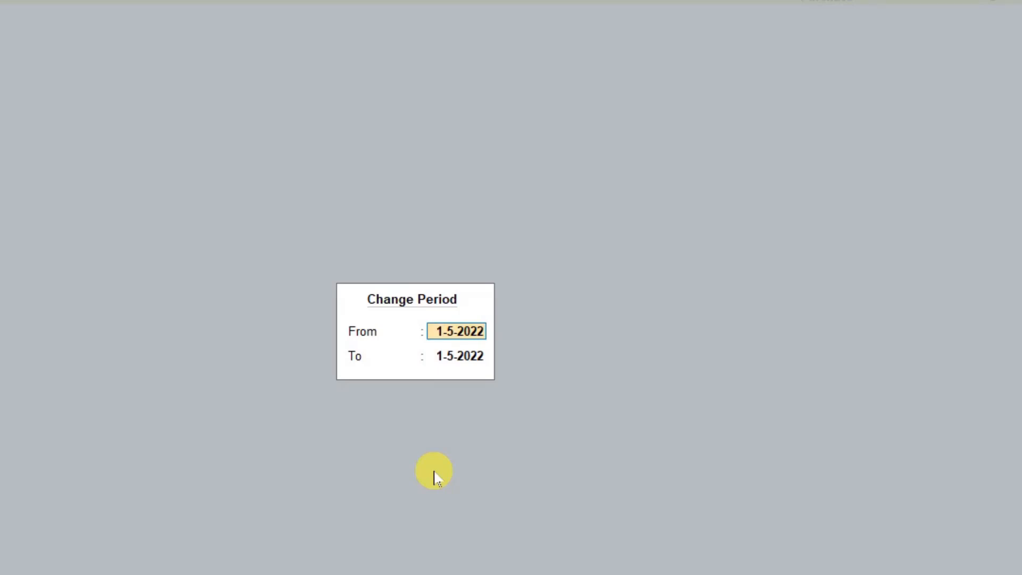
type("1-11-2022")
key("Return")
type("15-")
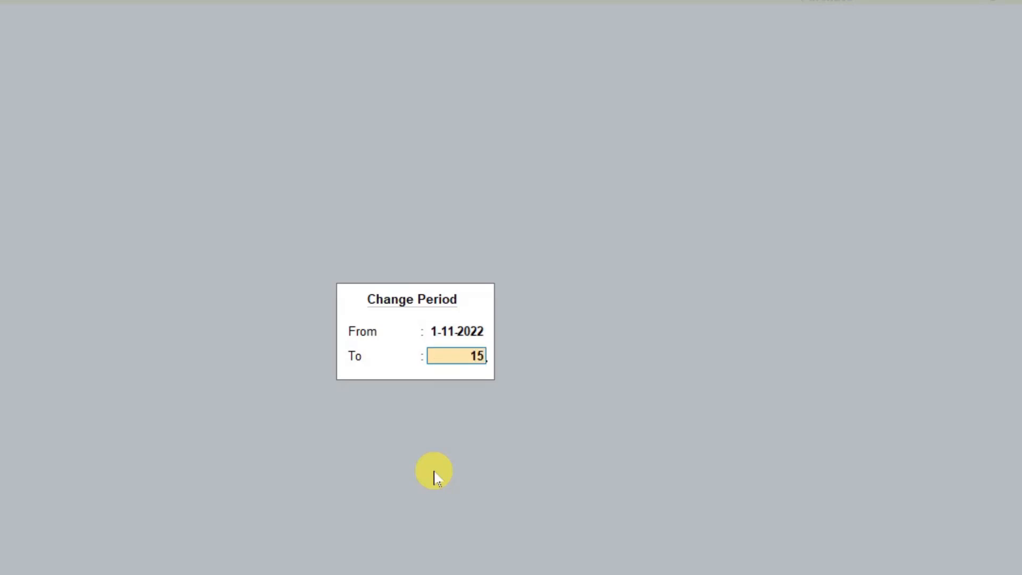
type("11-2022")
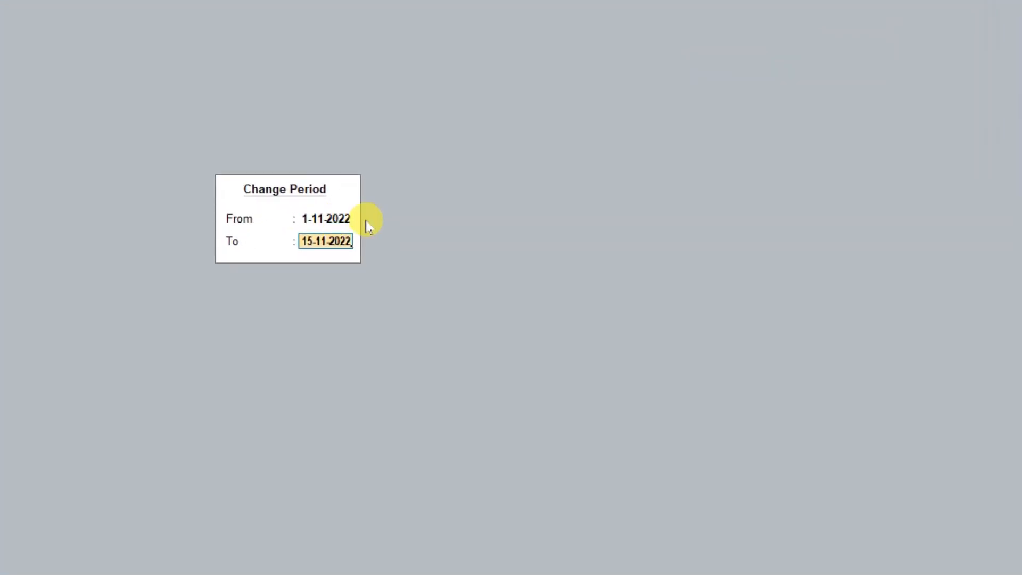
key("Return")
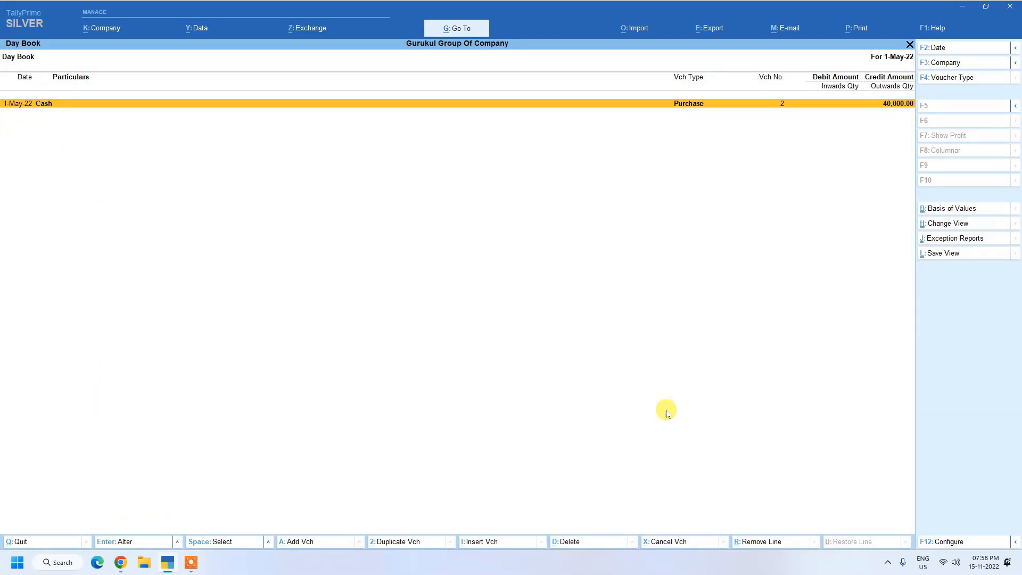
Set the Day Book period to the full financial year, from 1-4-2022 to 31-3 (31-Mar-23).
key("alt+F2")
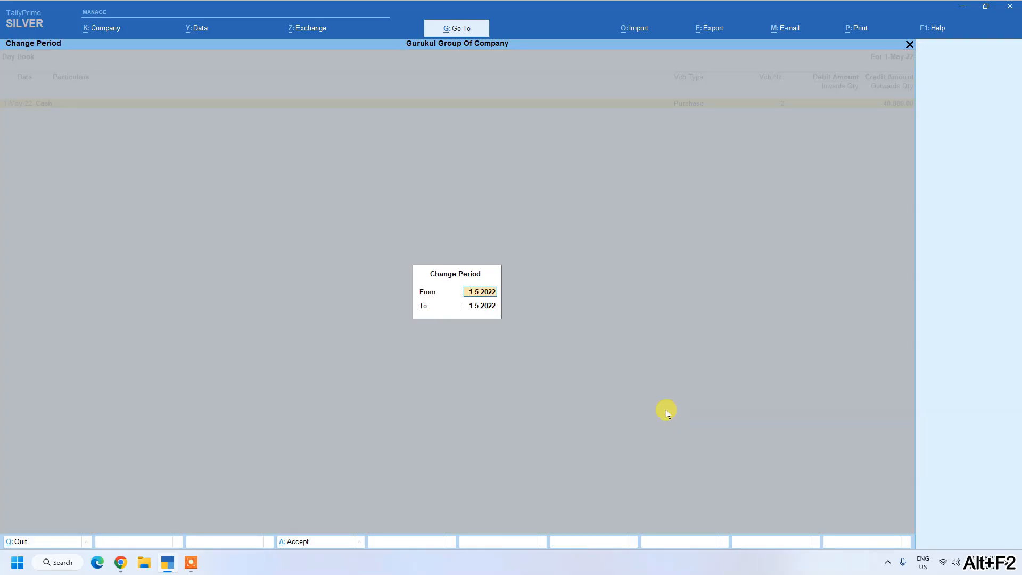
type("1-4")
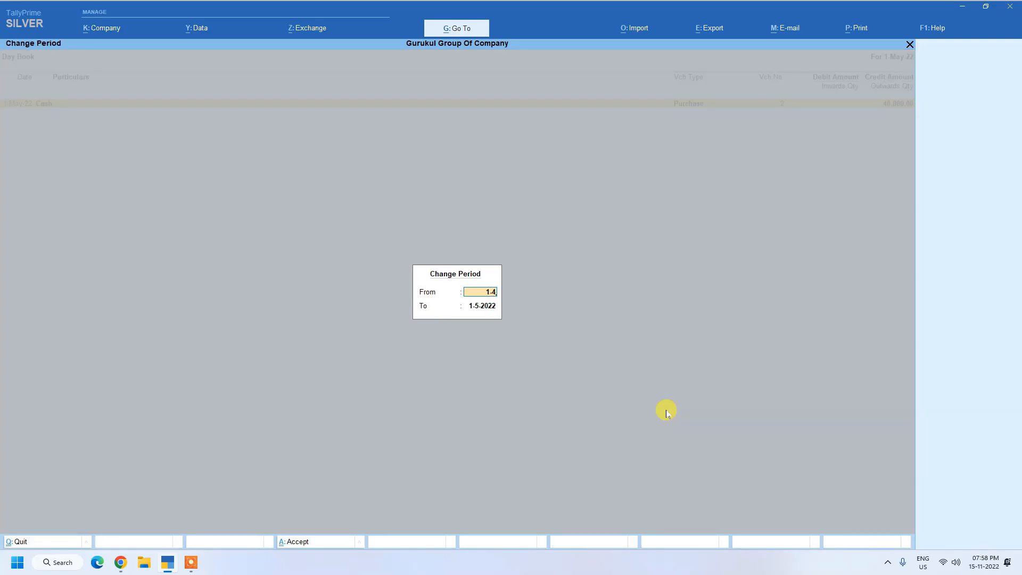
key("Return")
type("31-")
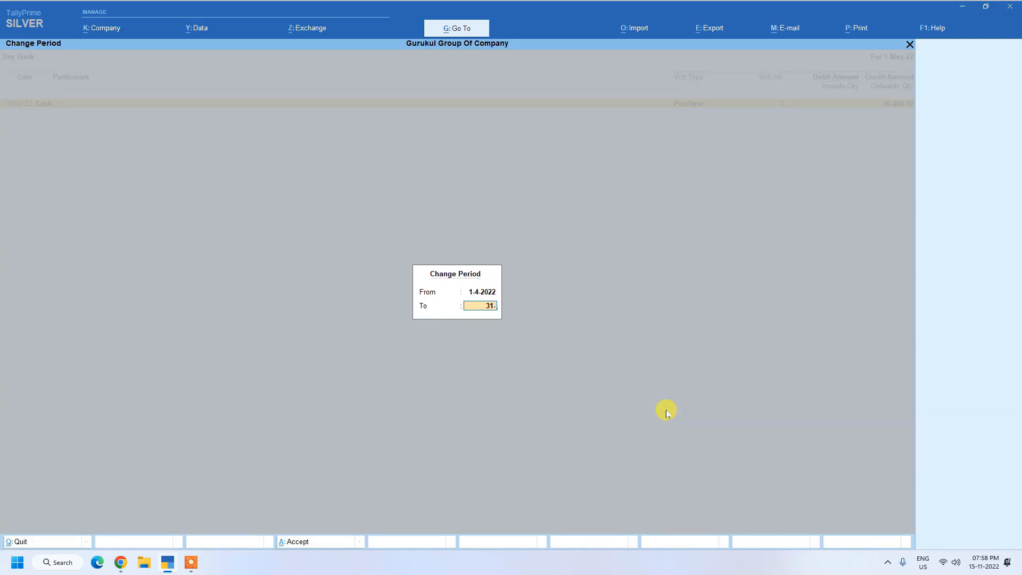
type("3")
key("Return")
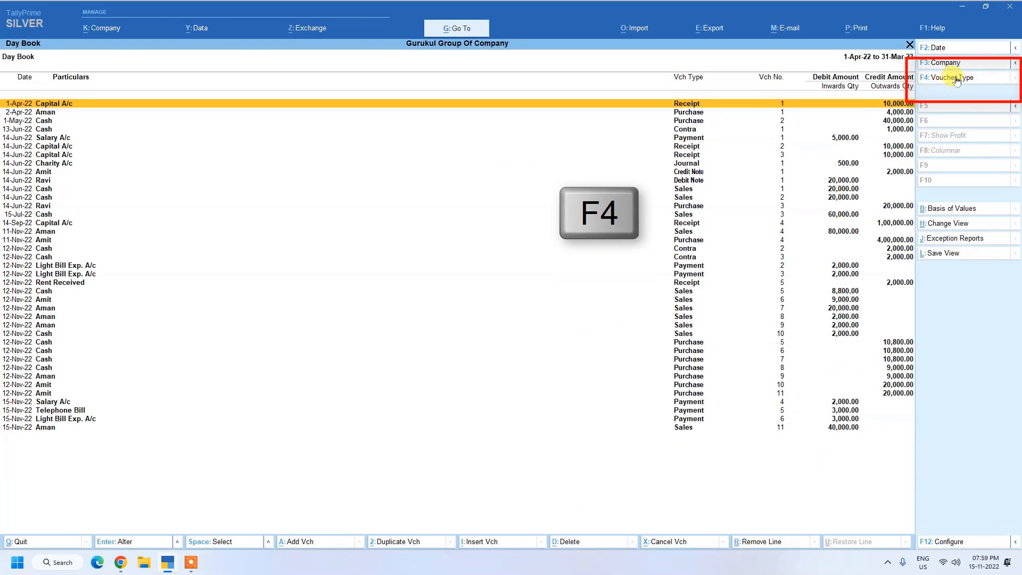
Filter the Day Book by voucher type to list only Contra vouchers.
left_click(957, 78)
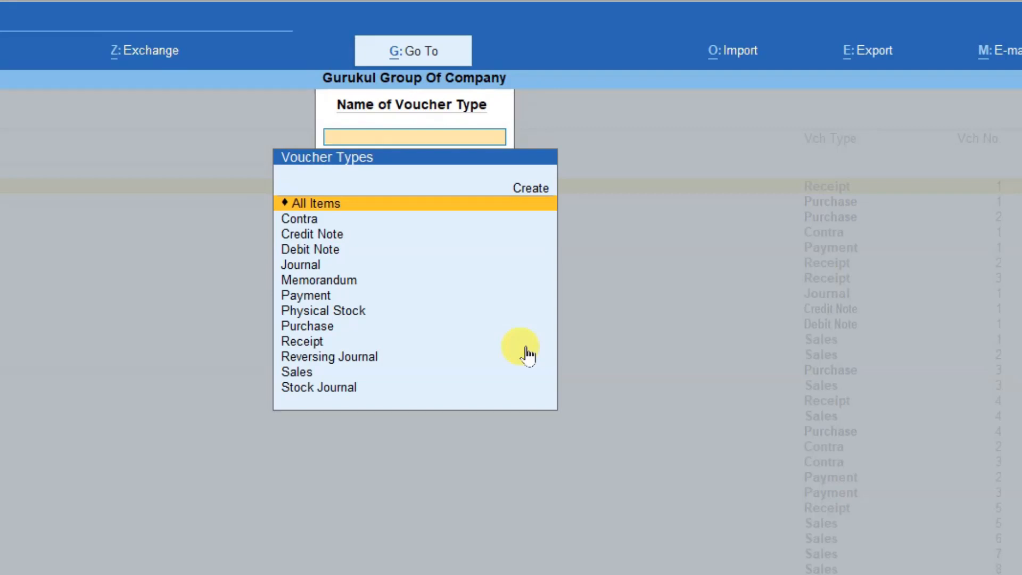
key("Down")
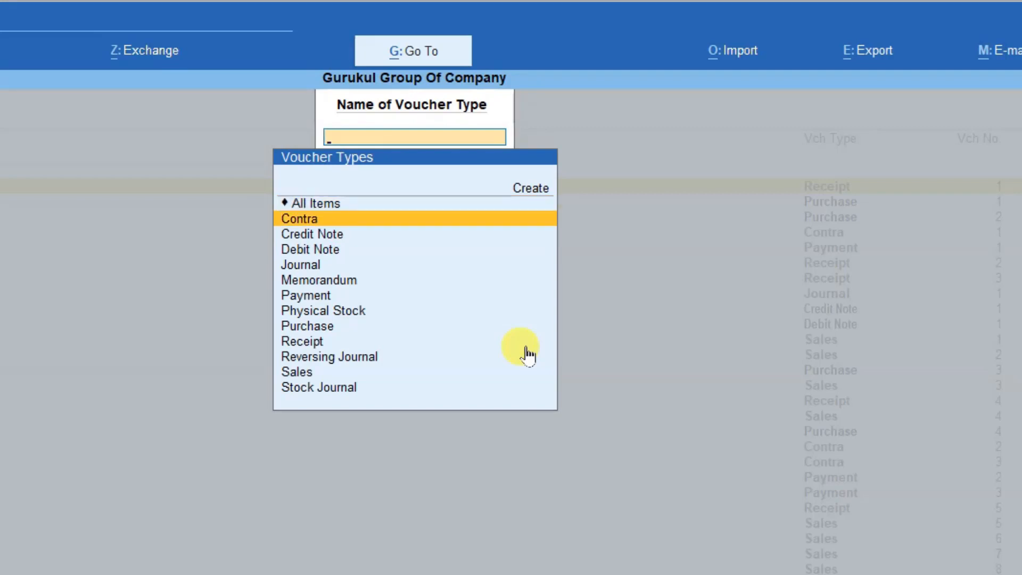
key("Down")
key("Up")
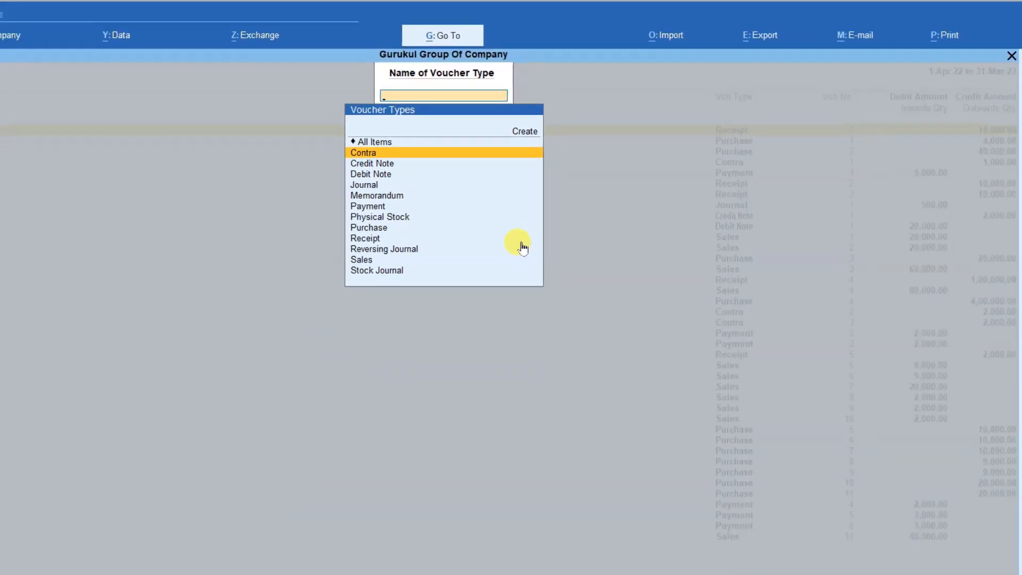
key("Return")
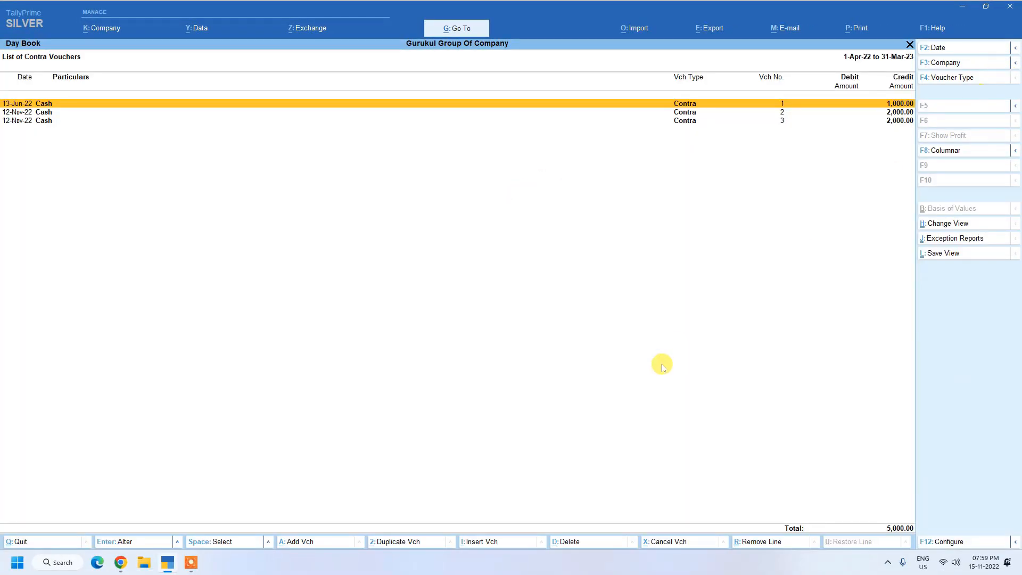
Switch the Day Book's voucher type filter to Sales.
key("F4")
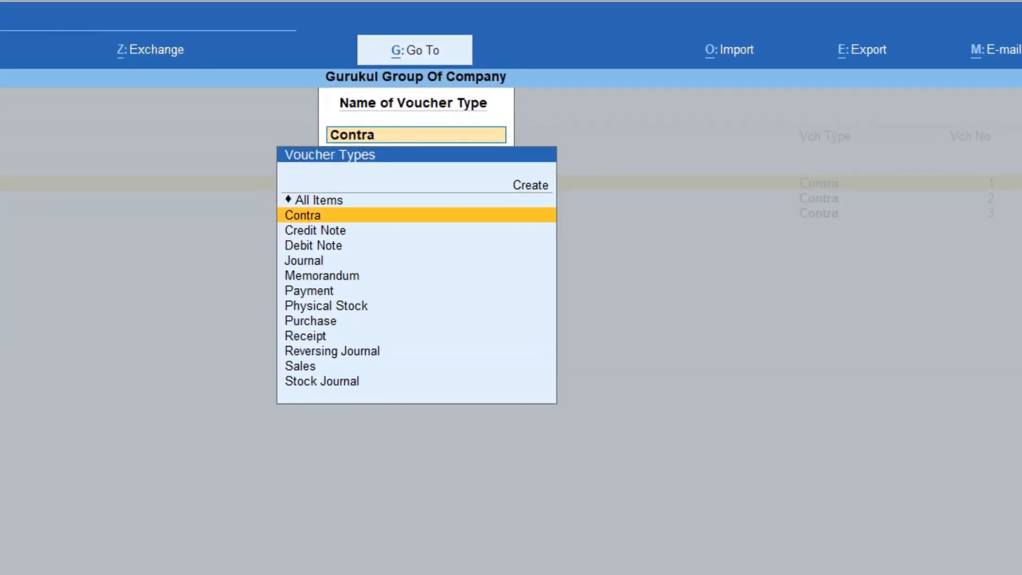
key("Down")
key("Down")
key("Down")
key("Down")
key("Down")
key("Down")
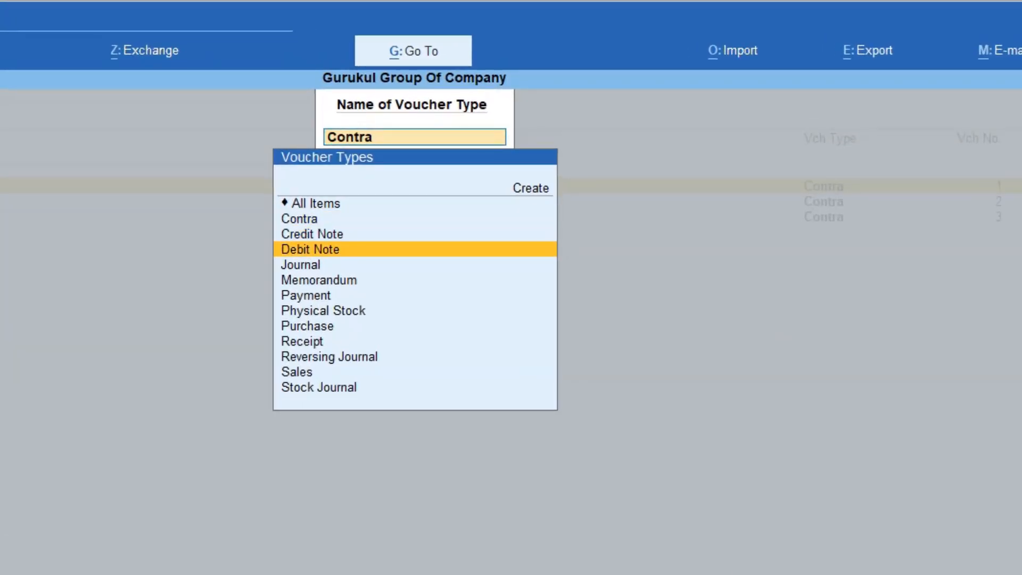
key("Down")
key("Down")
key("Down")
key("Down")
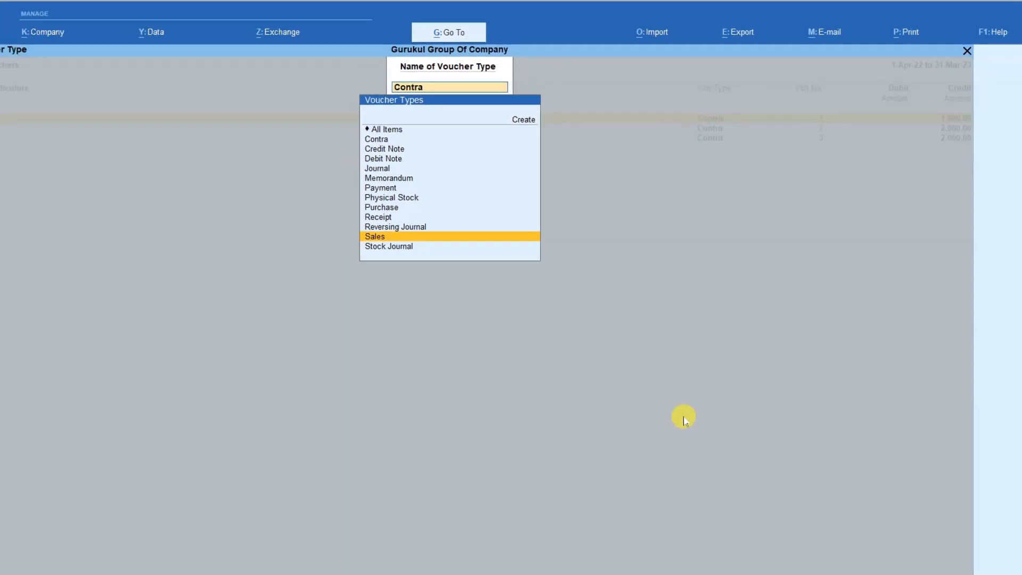
key("Return")
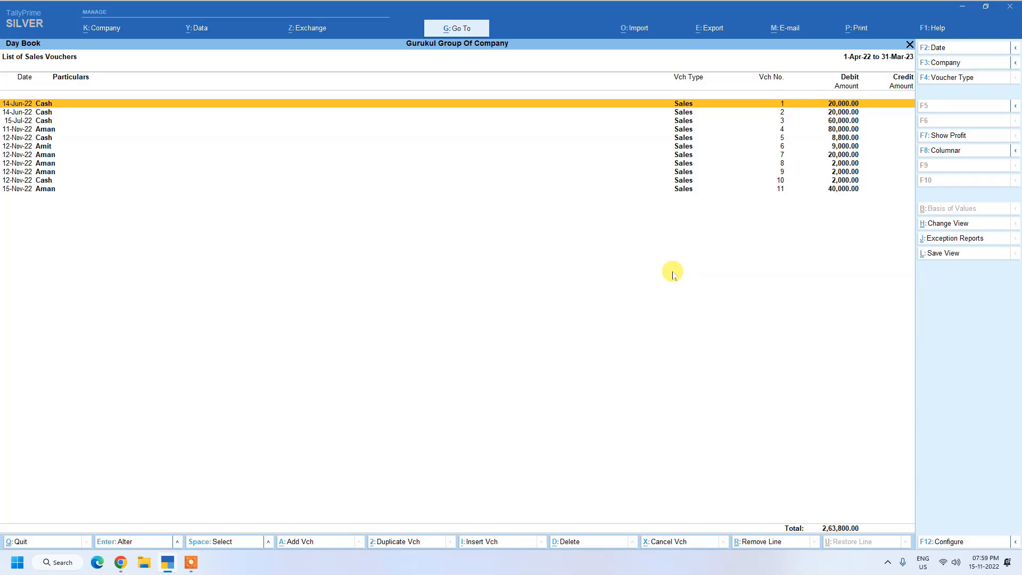
Open Sales voucher 1 of 14-Jun-22 for alteration and go through its dispatch and party details to the debit amount.
key("Return")
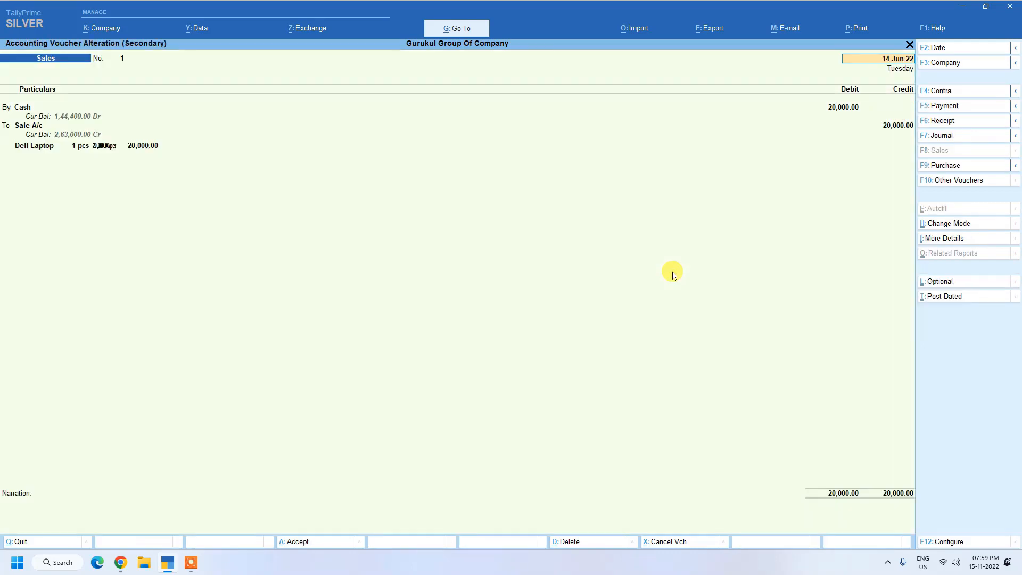
key("Return")
key("Return")
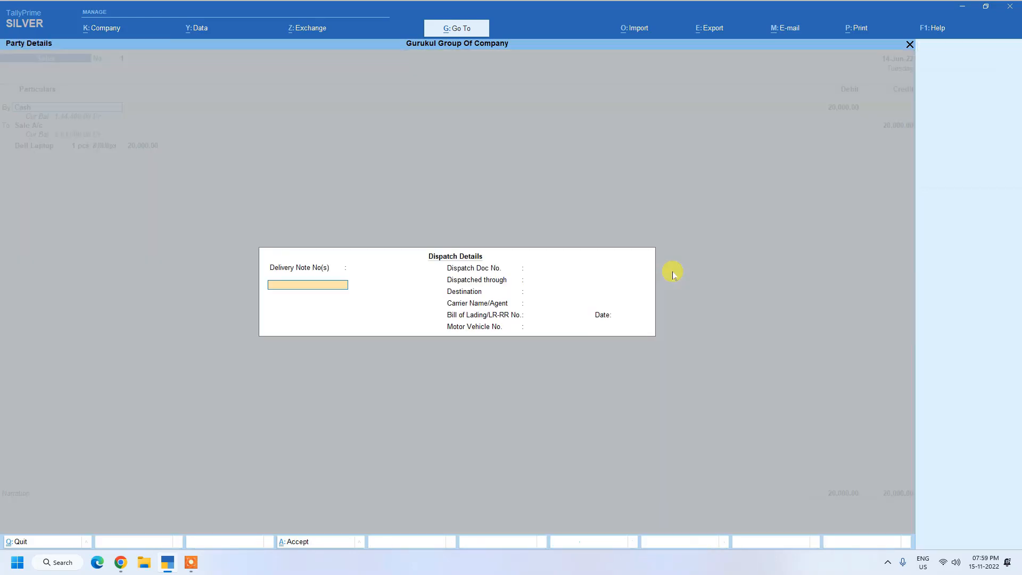
key("Return")
key("Return")
key("Return")
key("Return")
key("Return")
key("Return")
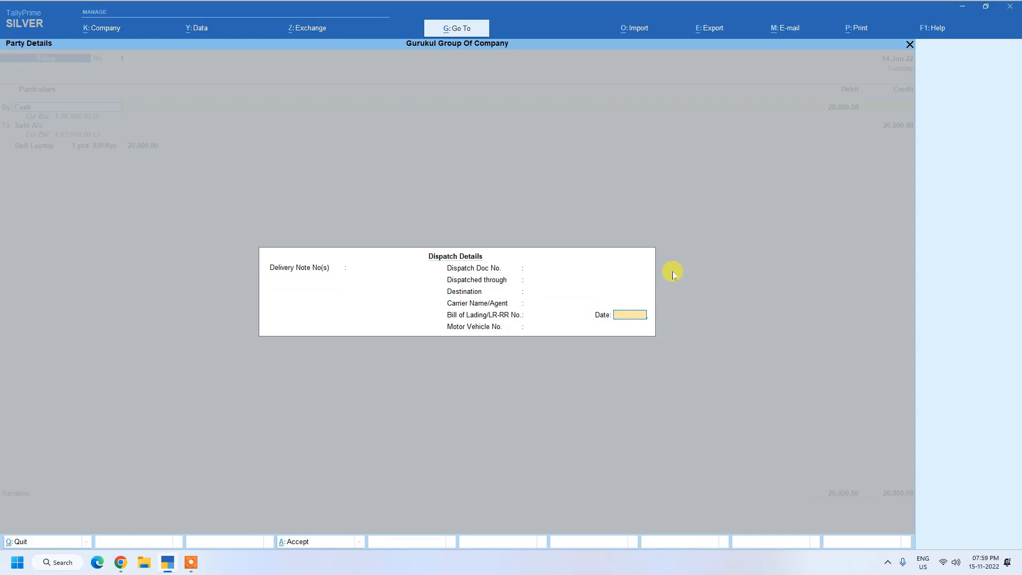
key("Return")
key("Return")
key("Return")
key("Return")
key("Return")
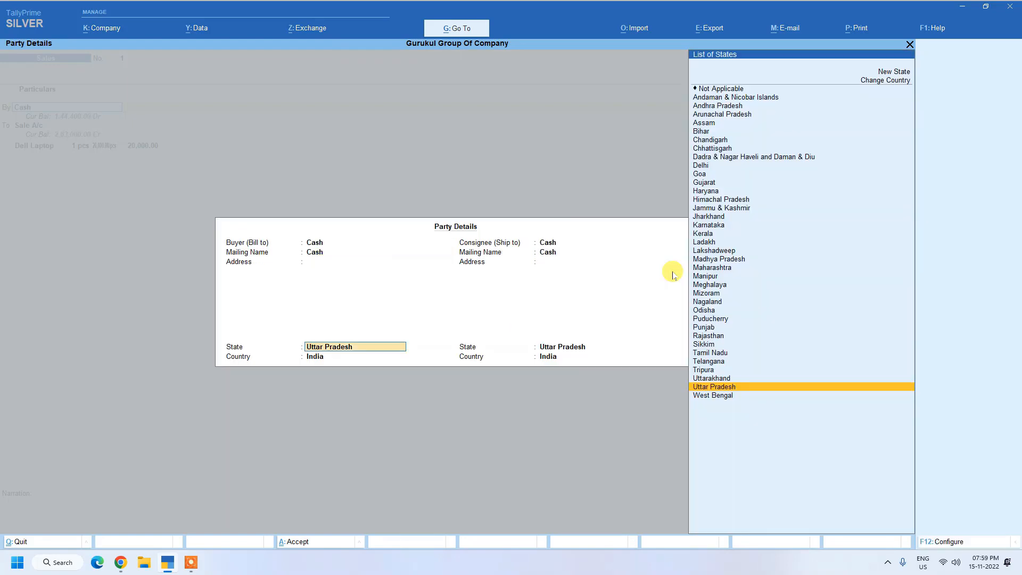
key("Return")
key("Return")
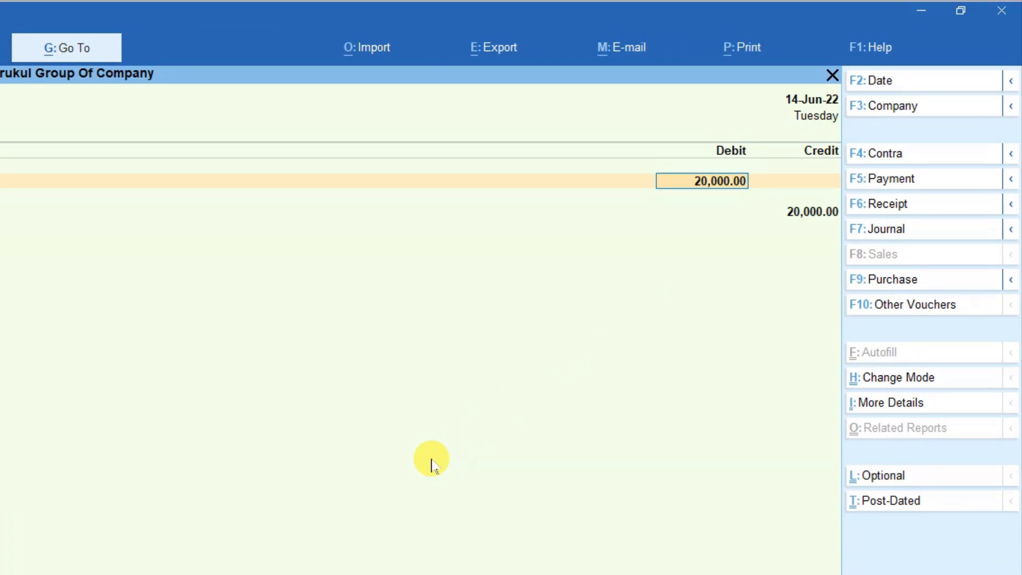
Set the voucher's Cash debit and its Dell Laptop entry to 22,000, and save the altered voucher.
type("22,000")
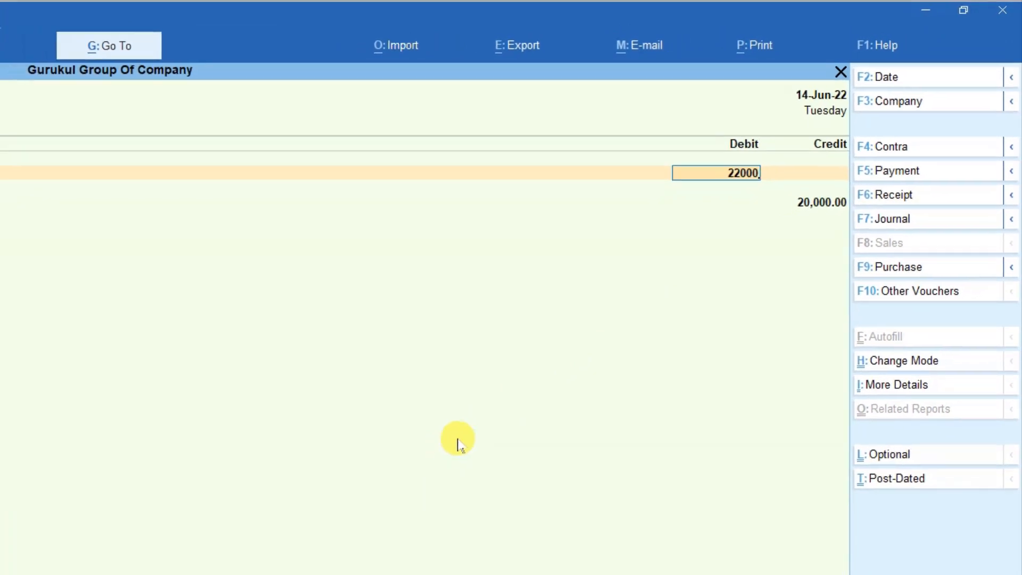
key("Return")
key("Return")
key("Return")
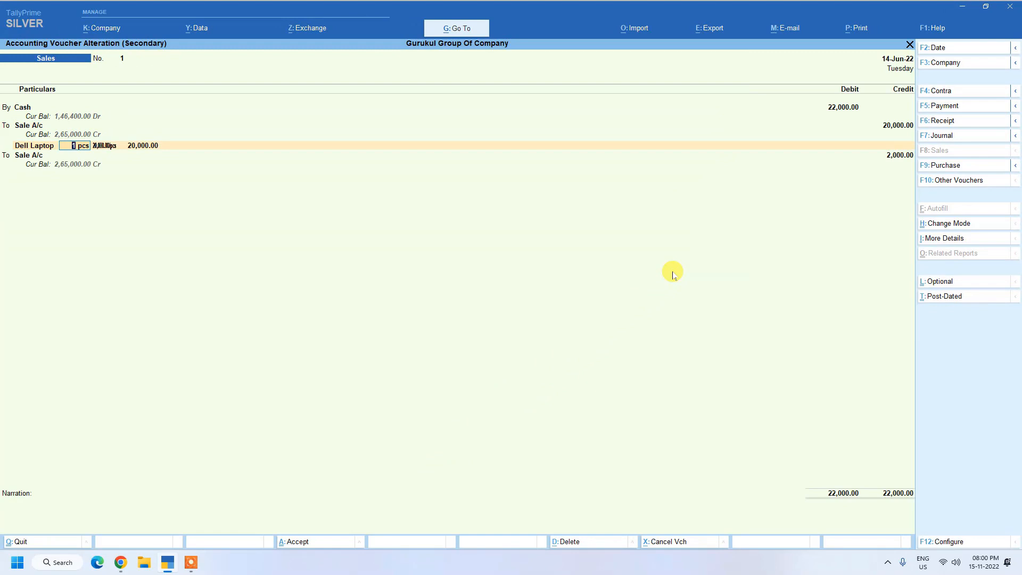
key("Return")
key("Return")
type("22000")
key("Return")
key("Return")
key("Return")
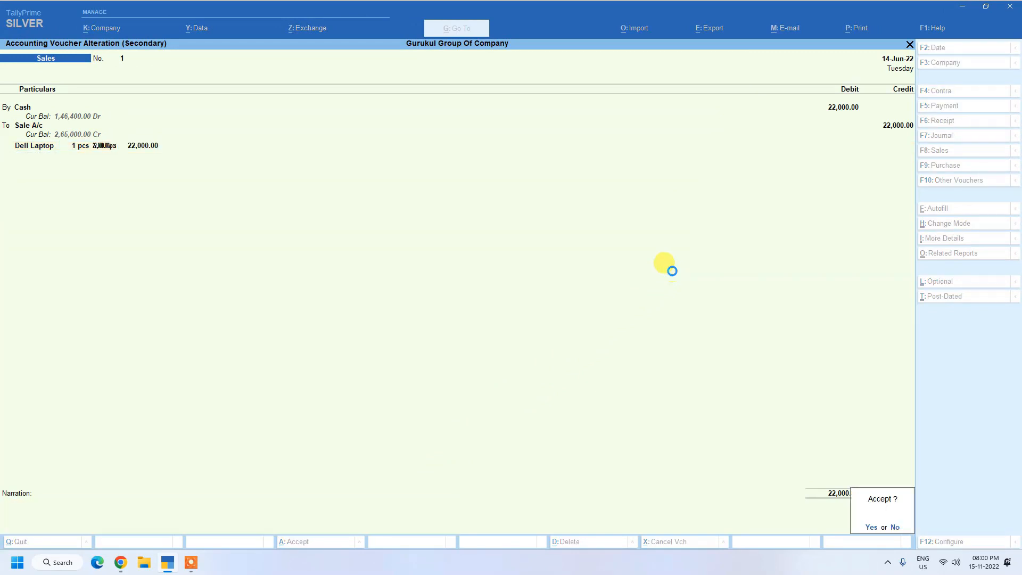
key("Return")
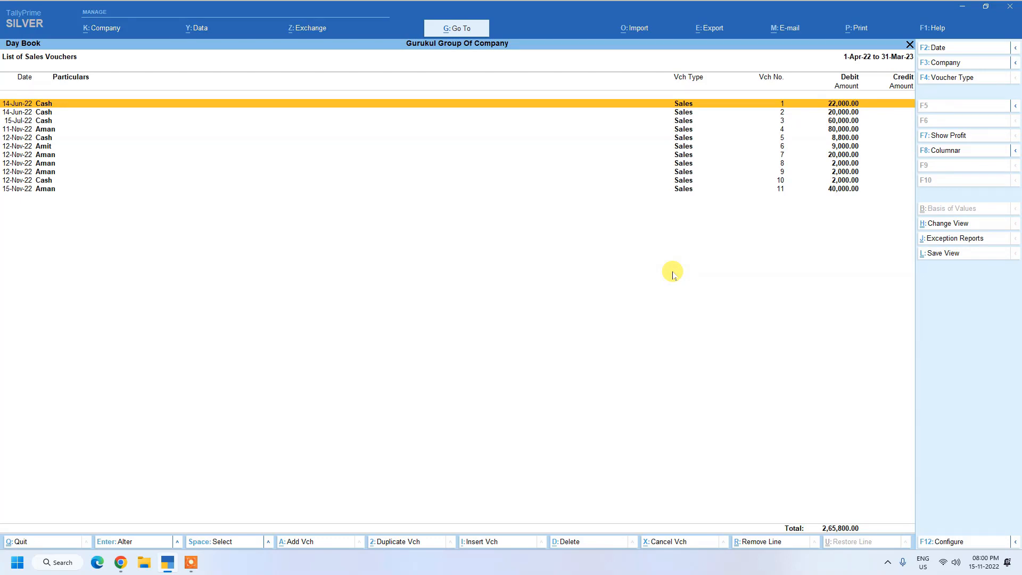
Delete the second Sales voucher in the list, the cash sale of 14-Jun-22 for 20,000.
key("Down")
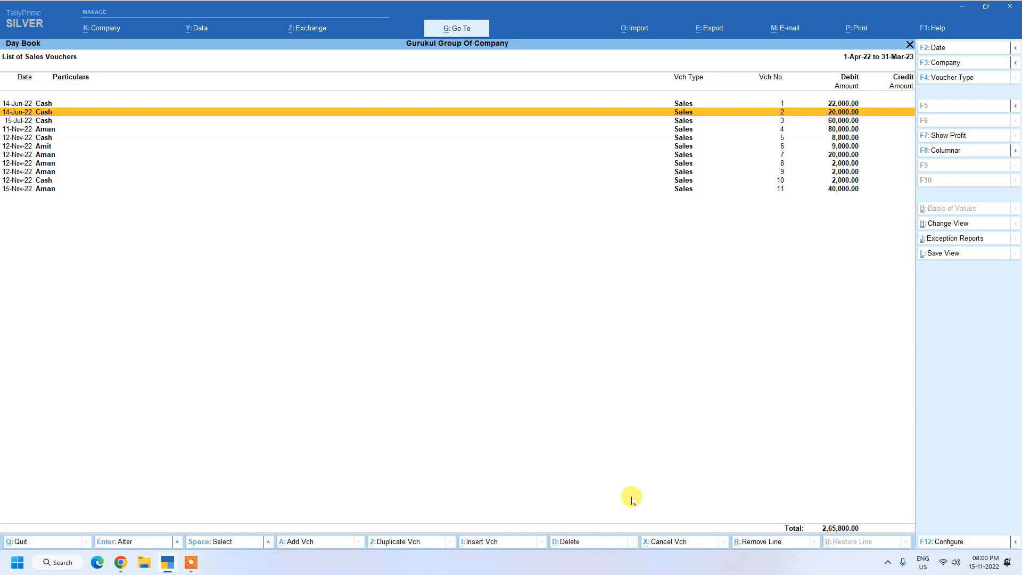
key("alt")
key("alt+d")
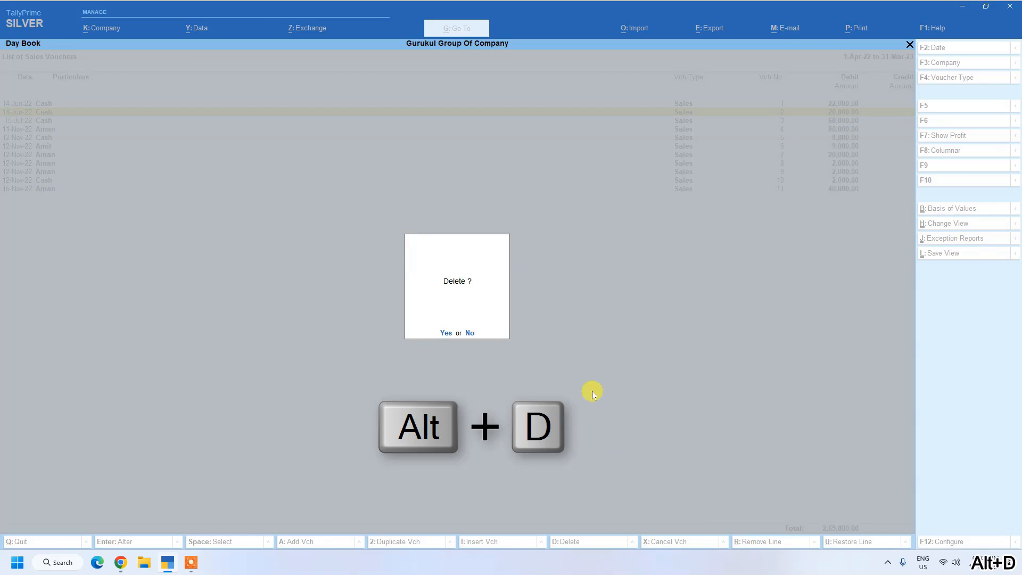
key("Escape")
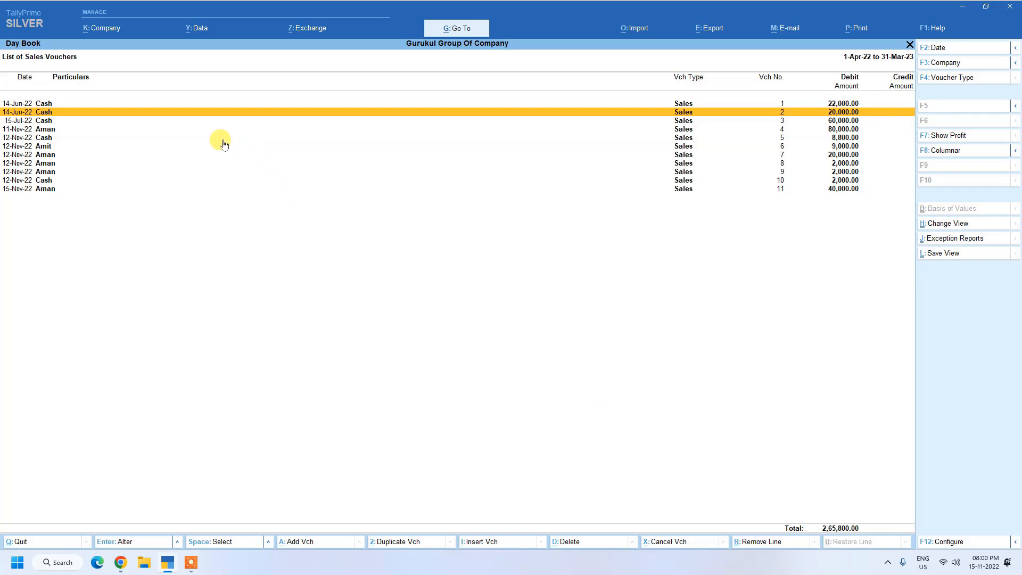
key("alt+d")
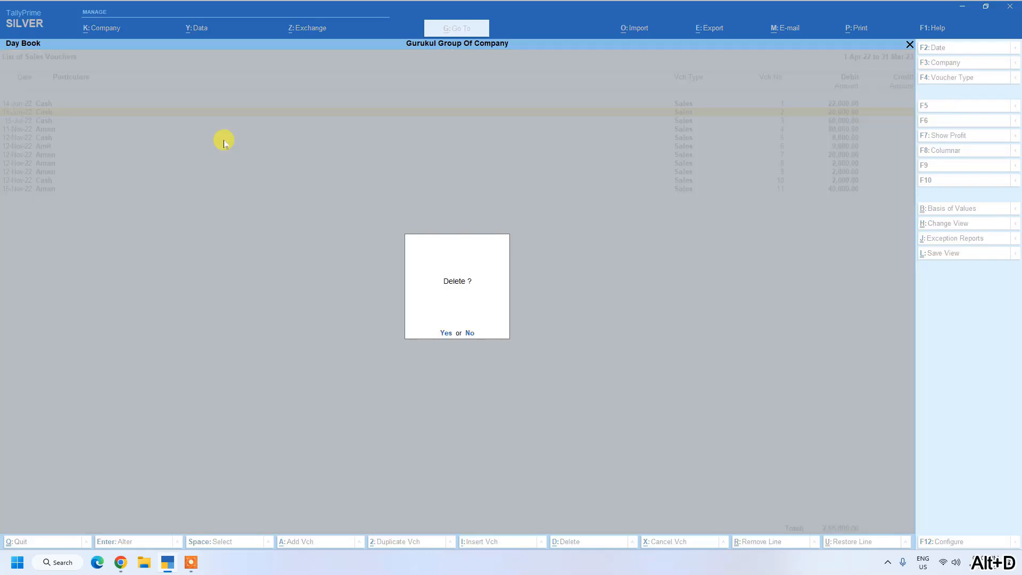
key("Return")
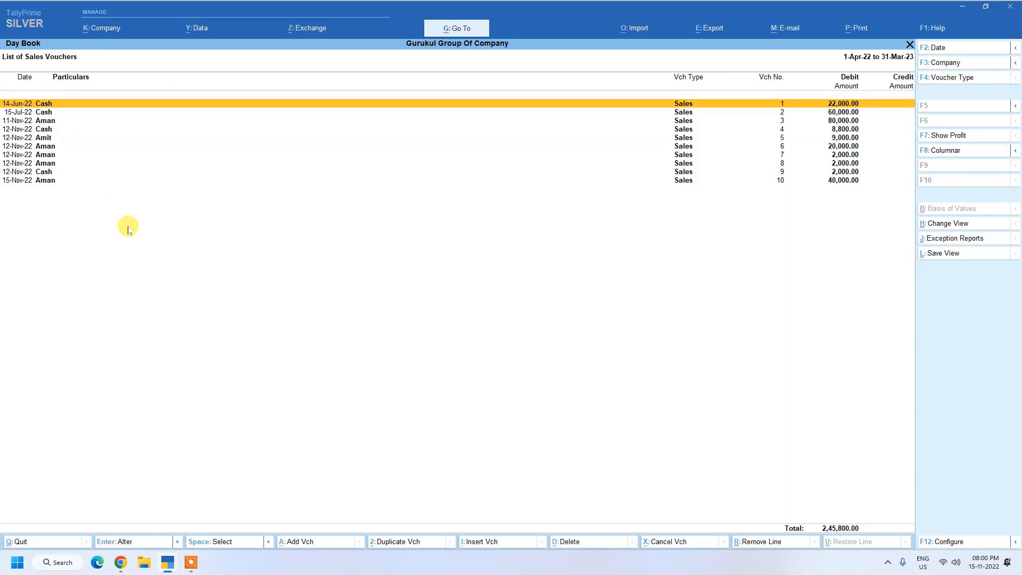
Select the first three Sales vouchers in the list and delete them together.
key("shift+Down")
key("shift+Down")
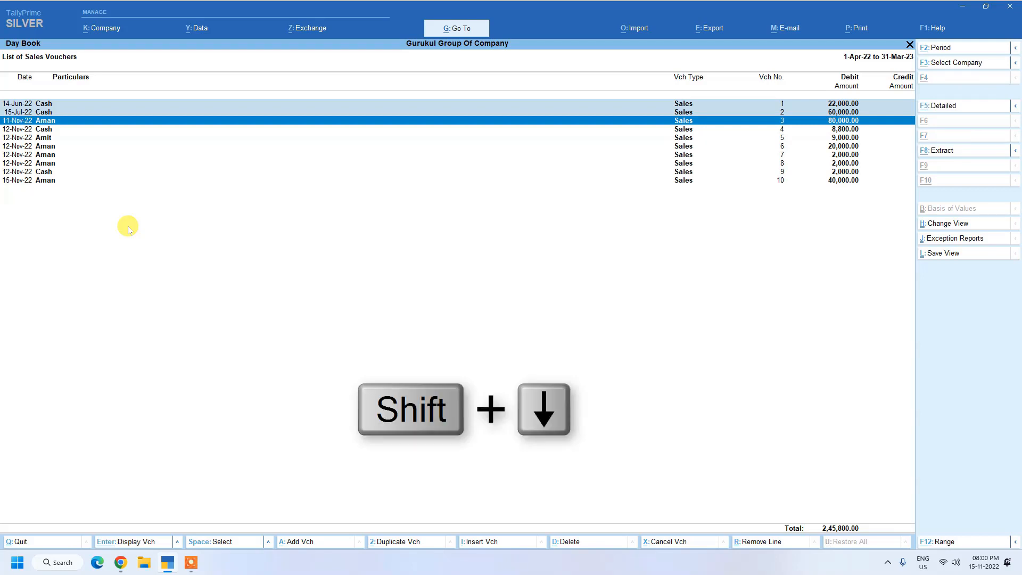
key("alt+d")
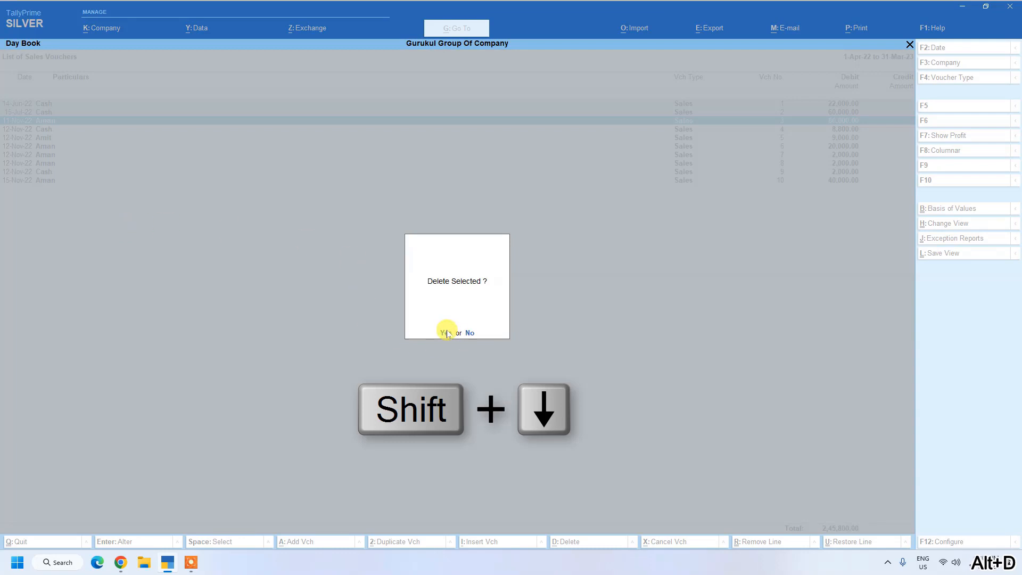
left_click(446, 332)
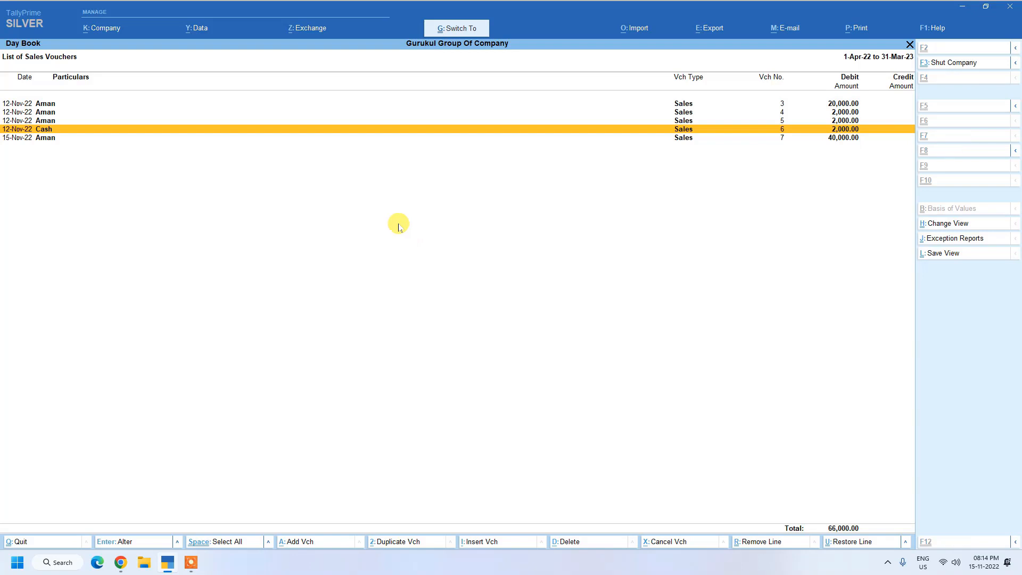
Try to delete all the listed Sales vouchers at once.
key("ctrl+space")
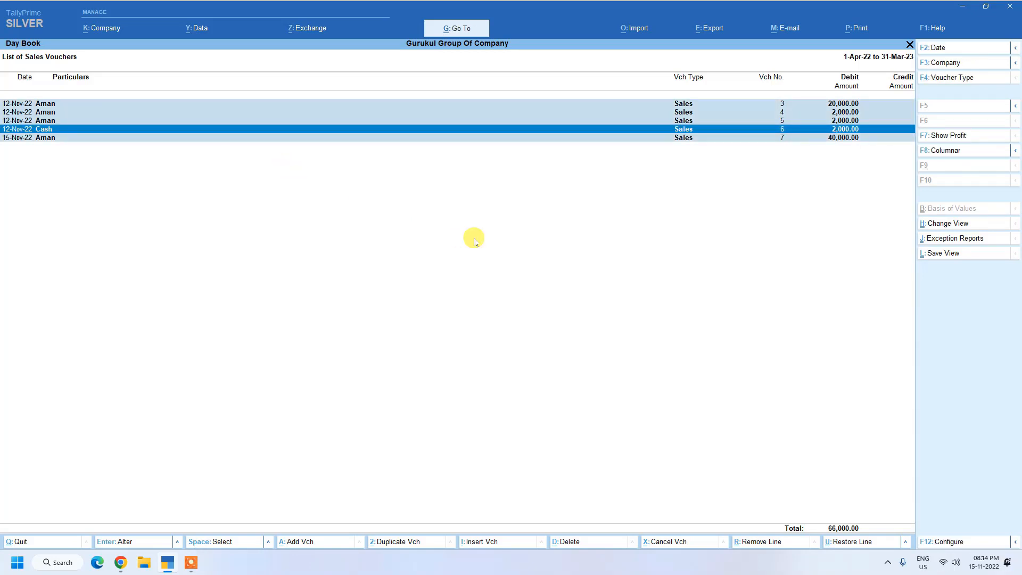
key("alt+d")
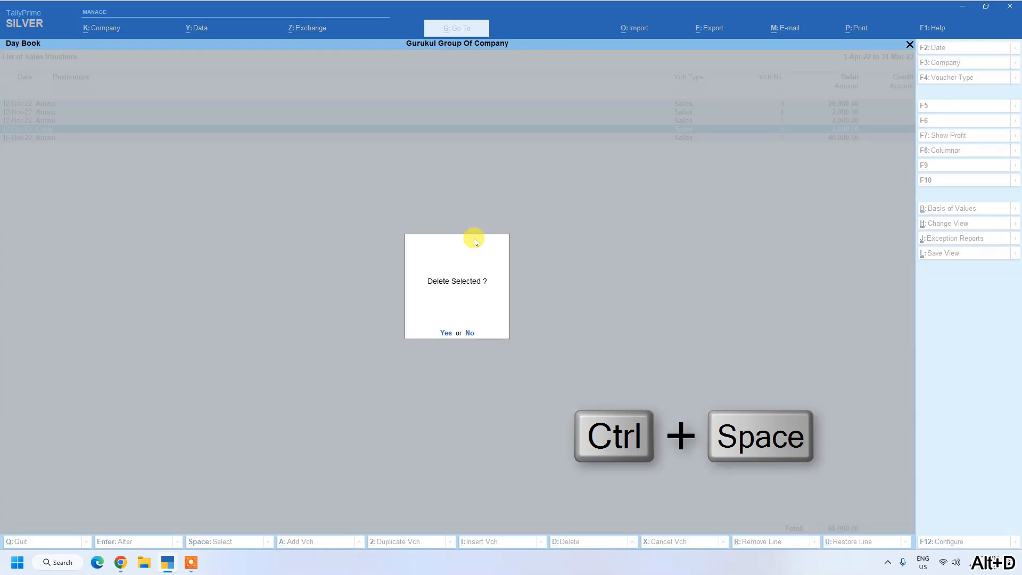
key("Escape")
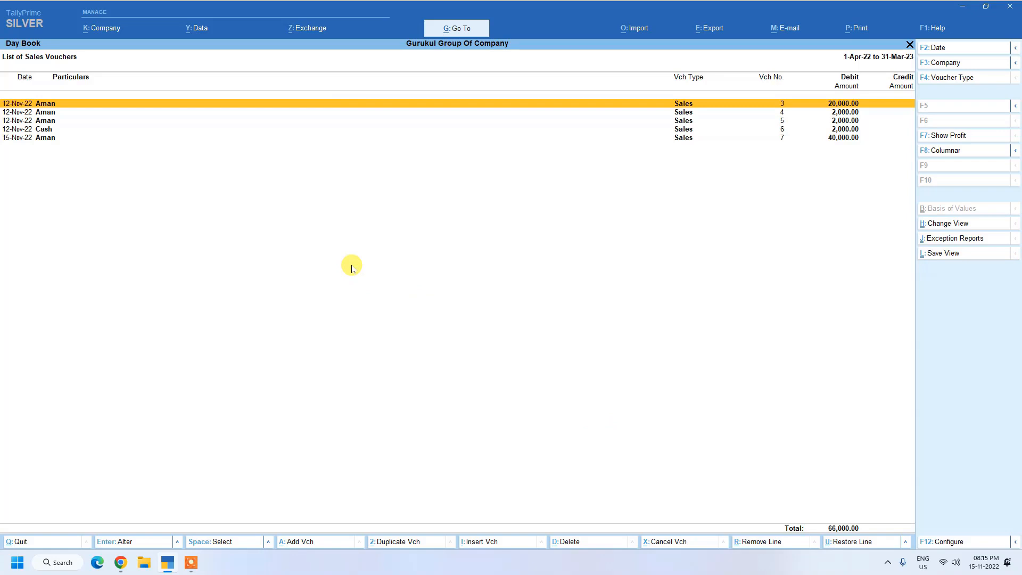
Remove the lines of Sales vouchers 3 and 4 from the list view, and restore the removed lines.
key("ctrl+r")
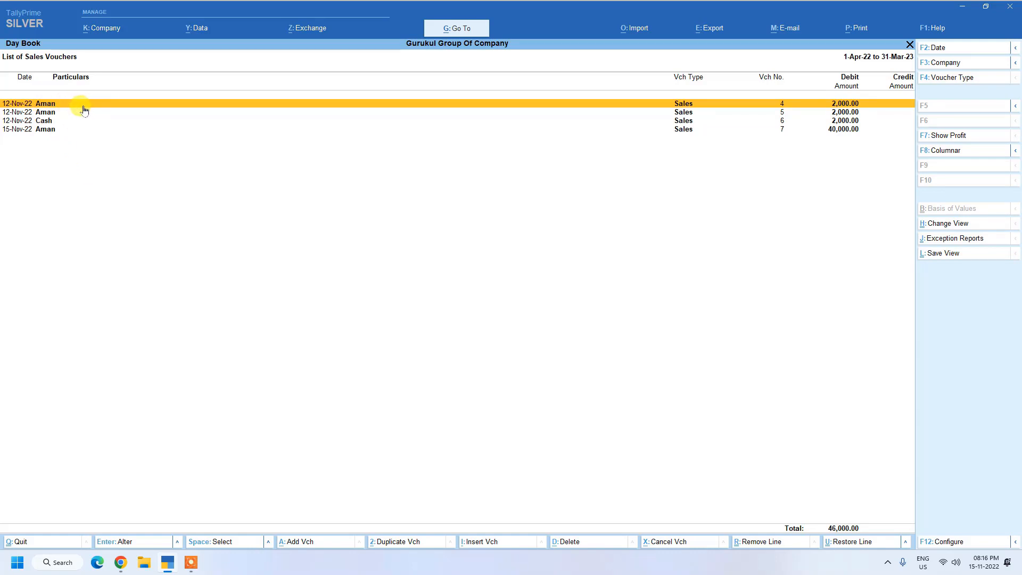
key("ctrl+r")
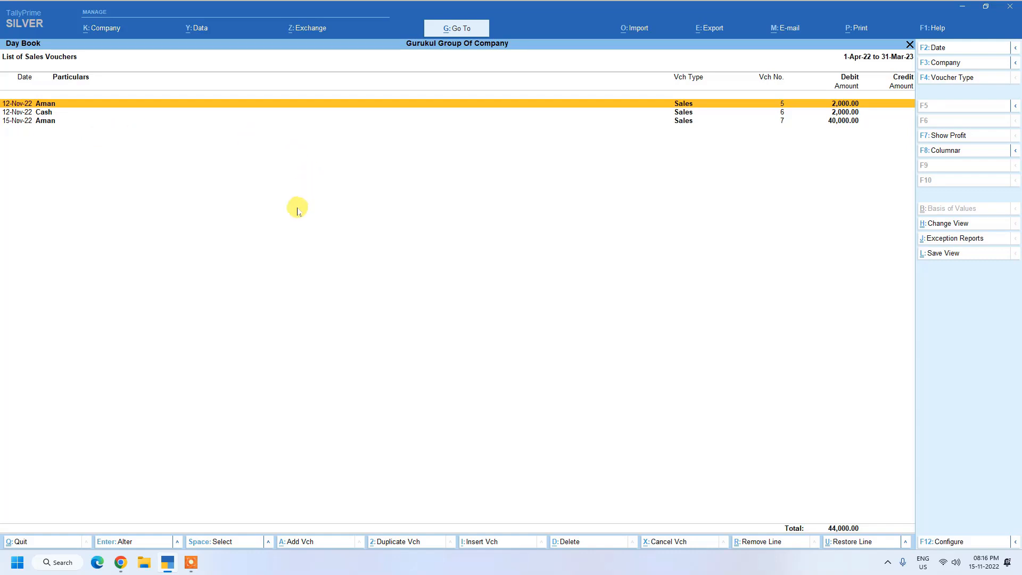
key("ctrl+u")
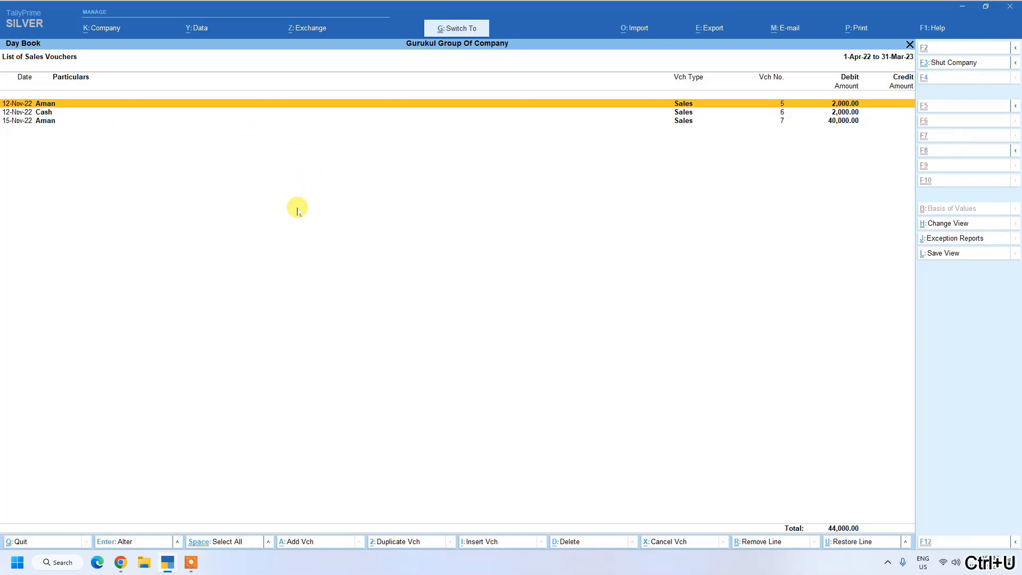
key("ctrl+u")
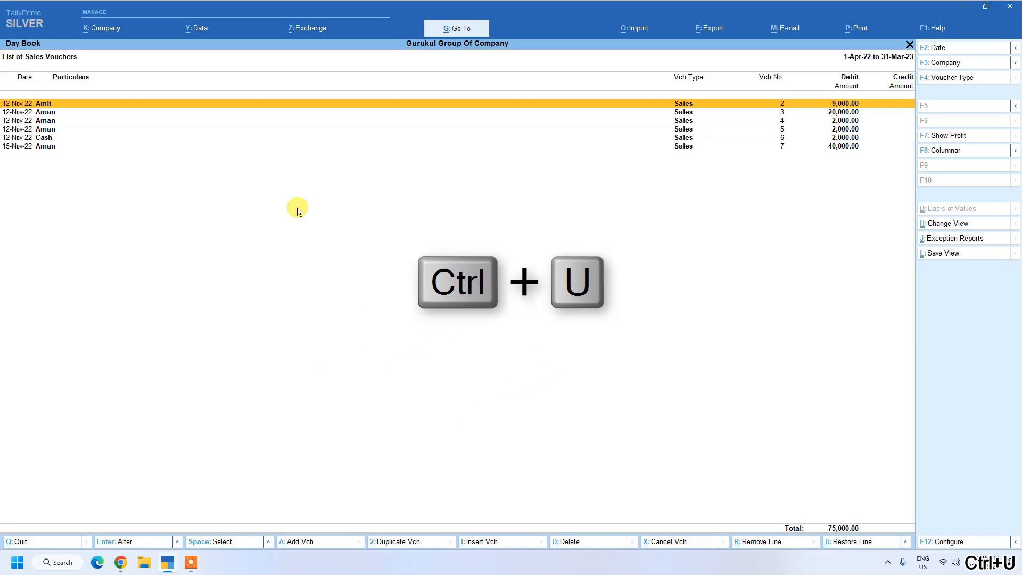
key("ctrl+u")
key("ctrl")
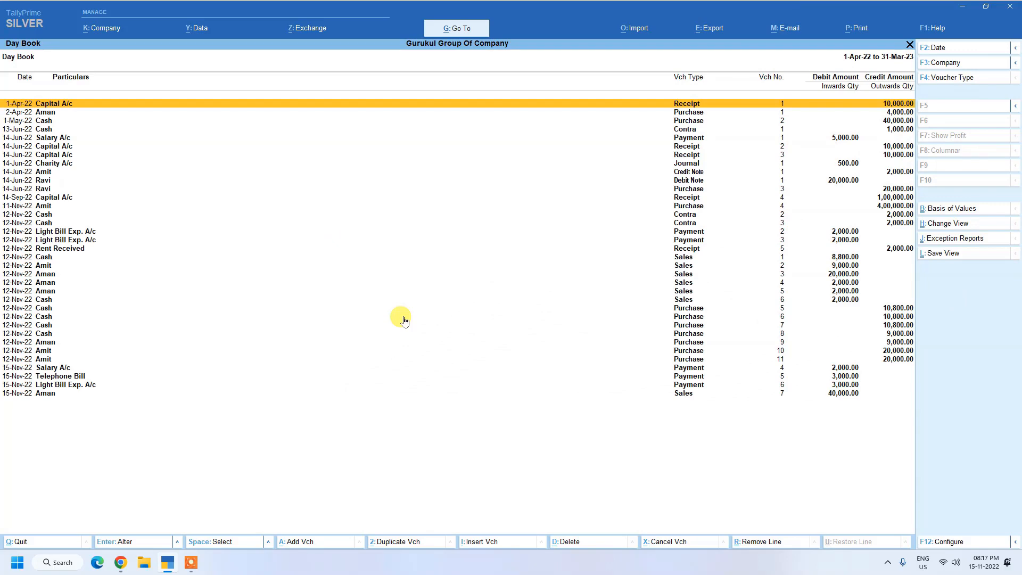
Duplicate the Light Bill Exp. A/c Payment voucher number 6 of 15-Nov-22 from the full Day Book.
key("Down")
key("Down")
key("Down")
key("Down")
key("Down")
key("Down")
key("Down")
key("Down")
key("Down")
key("Down")
key("Down")
key("Down")
key("Down")
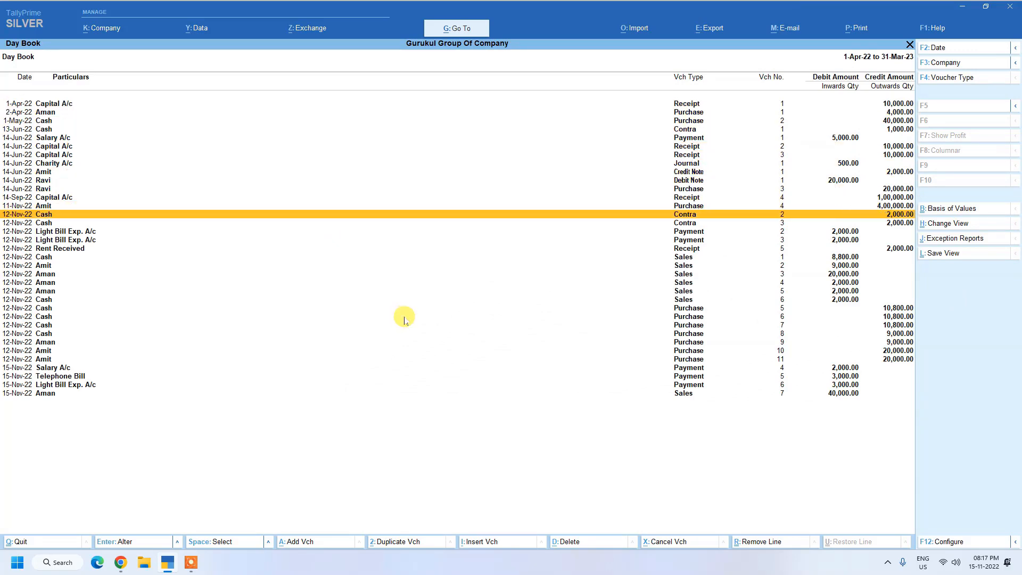
key("Down")
key("Down")
key("Down")
key("Down")
key("Down")
key("Down")
key("Down")
key("Down")
key("Down")
key("Down")
key("Down")
key("Down")
key("Down")
key("Down")
key("Down")
key("Down")
key("Down")
key("Down")
key("Down")
key("Down")
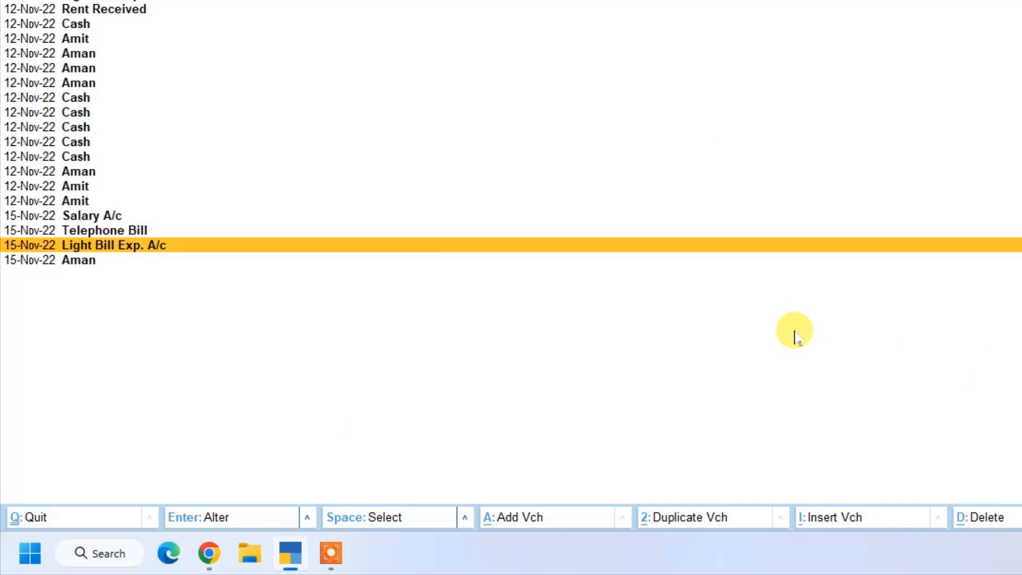
key("ctrl+2")
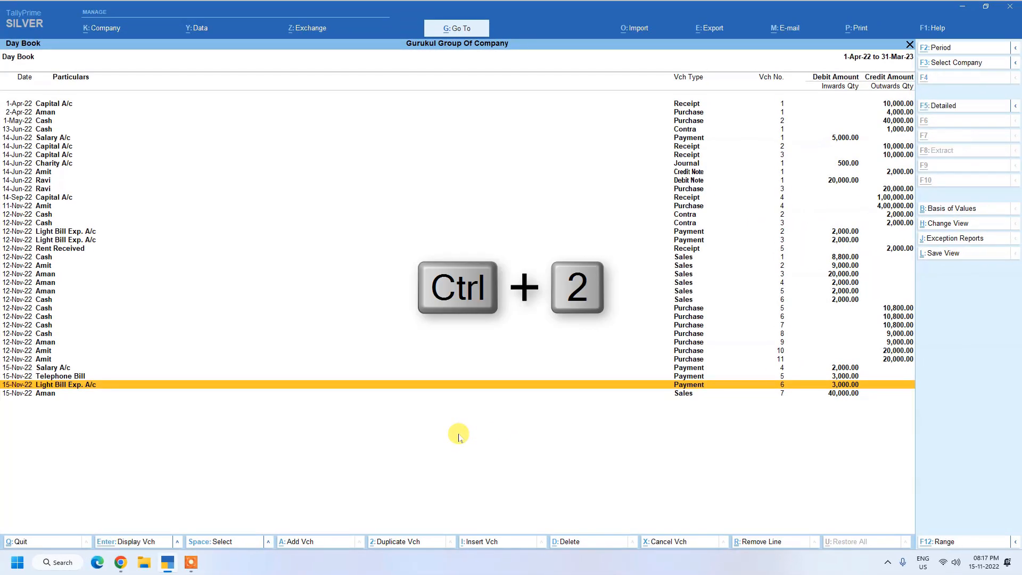
key("alt+2")
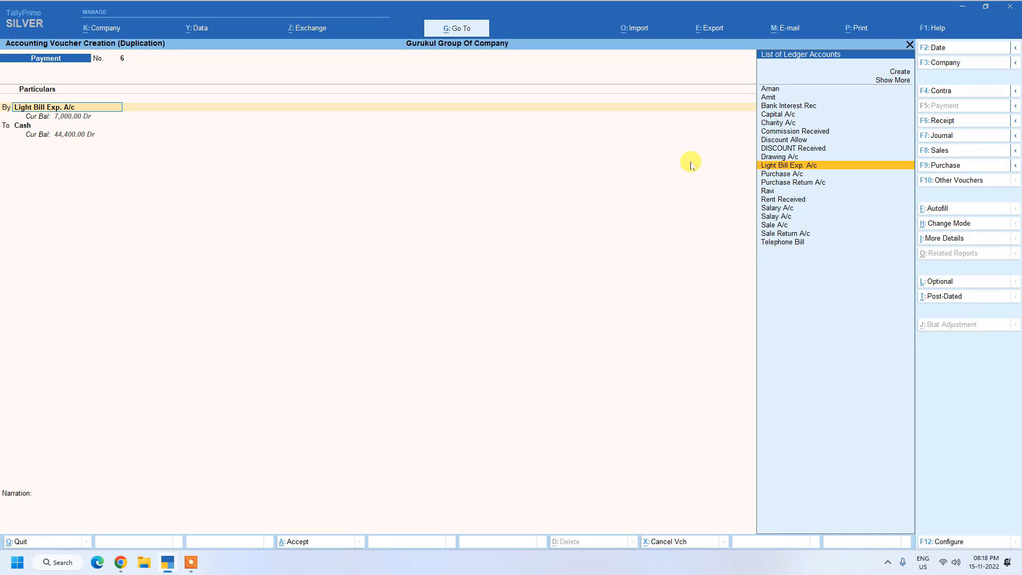
Set the duplicate Payment voucher's date to 15-11 and save it with the copied ledgers and amounts.
key("F2")
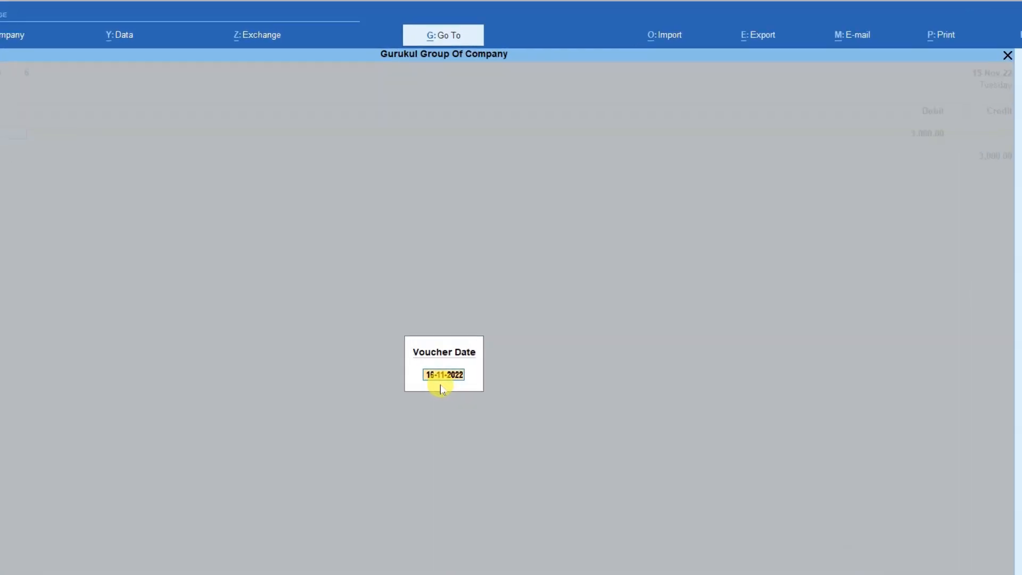
type("15-11")
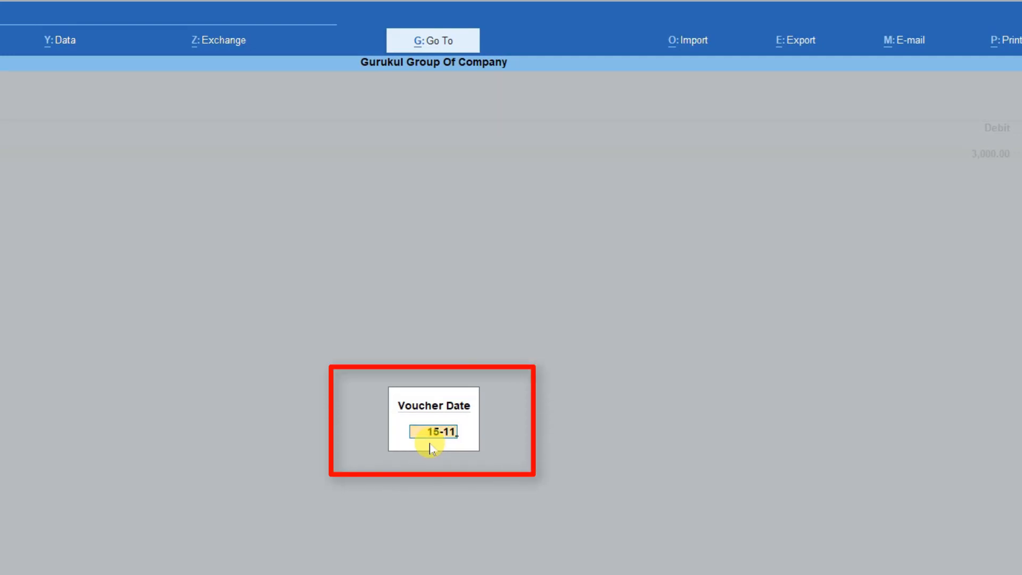
key("Return")
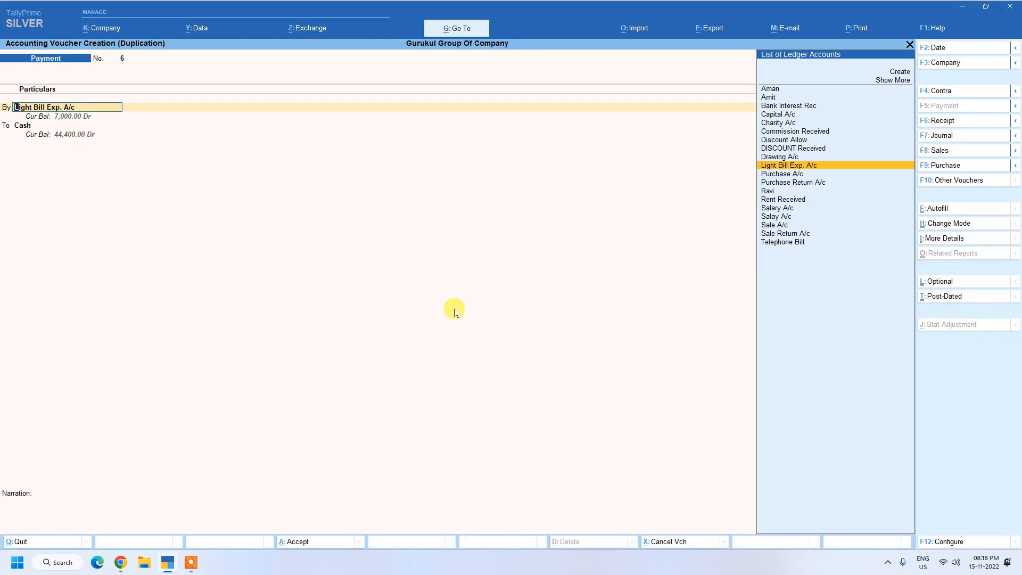
key("Return")
key("Return")
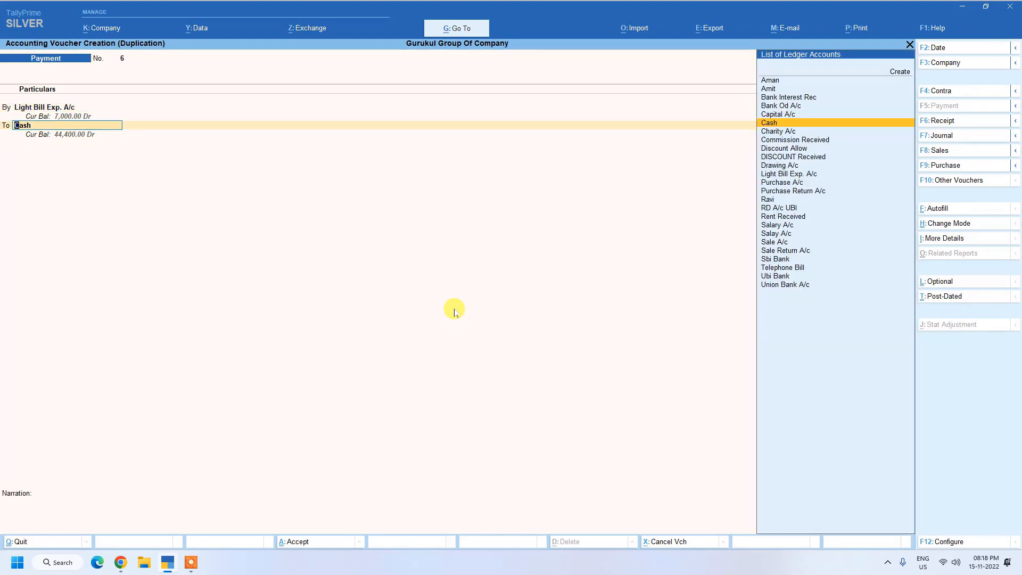
key("Return")
key("Return")
key("Return")
key("Return")
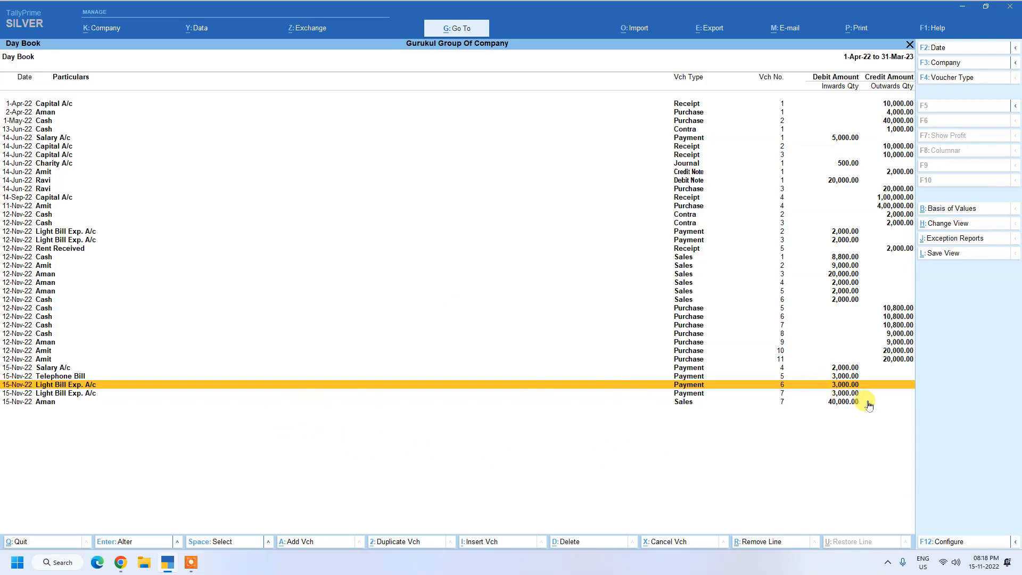
Duplicate the Light Bill Exp. A/c Payment voucher number 7 of 15-Nov-22 and accept 16-11-2022 as its voucher date.
left_click(697, 396)
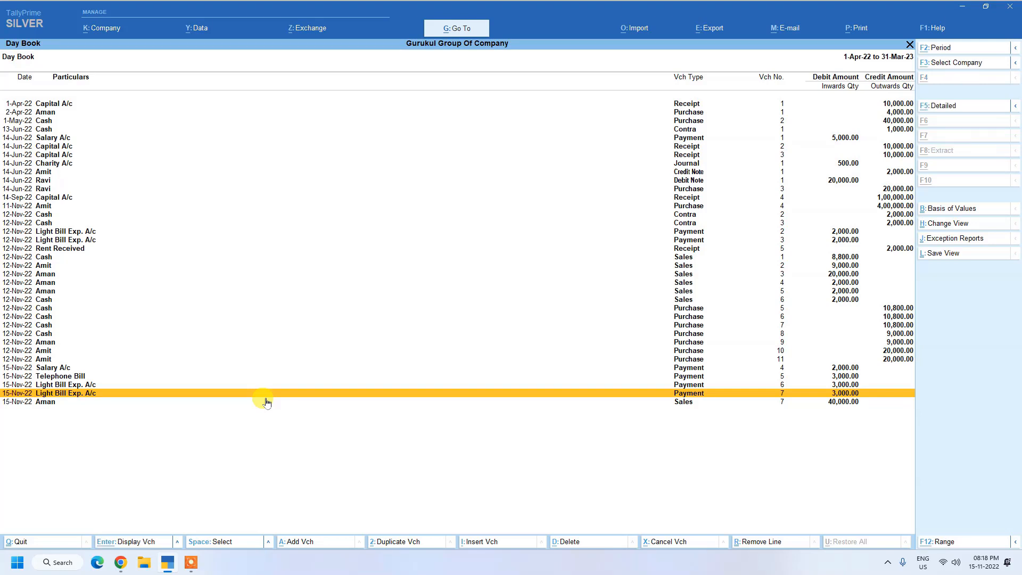
key("alt+2")
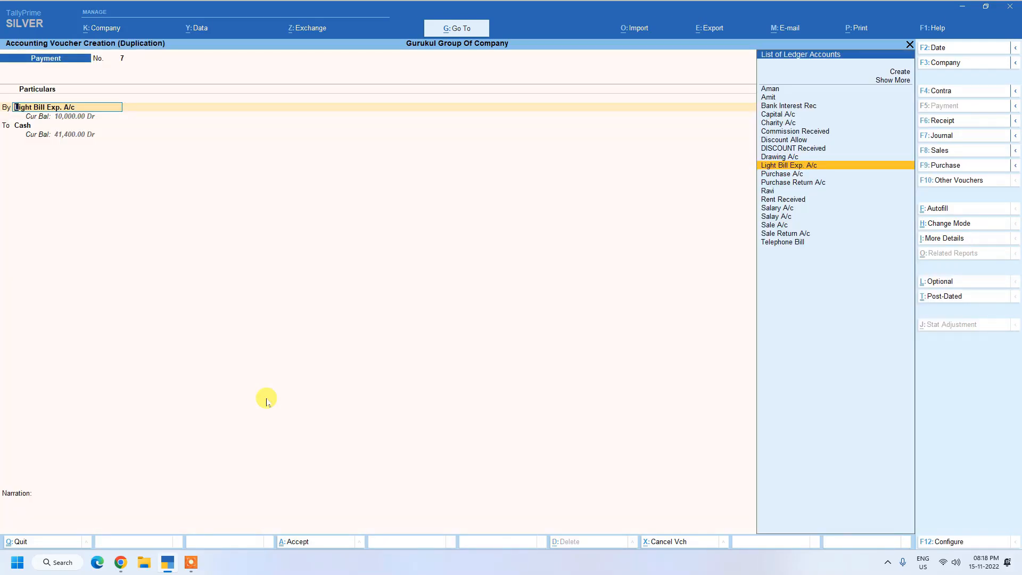
key("F2")
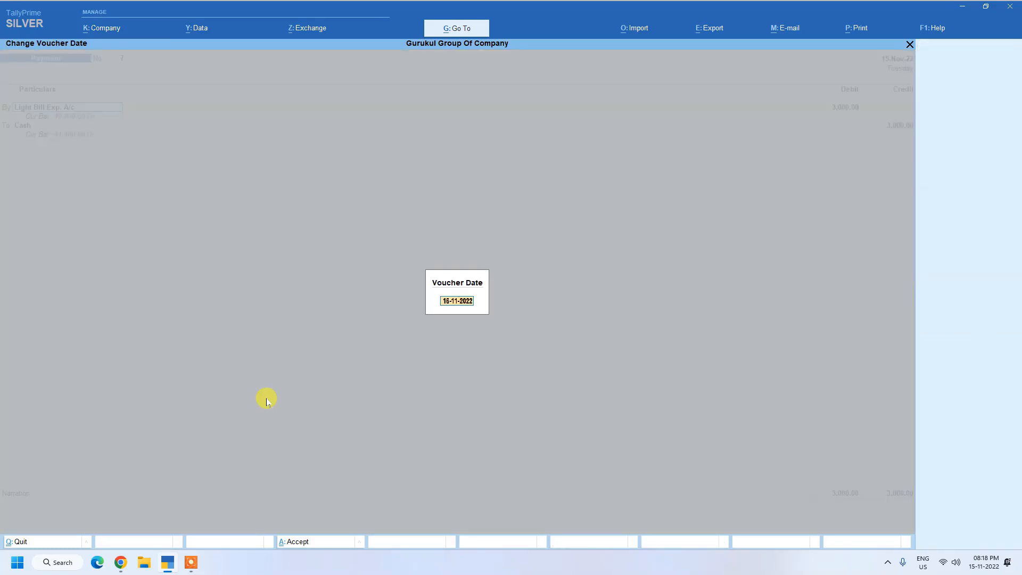
key("Return")
key("Return")
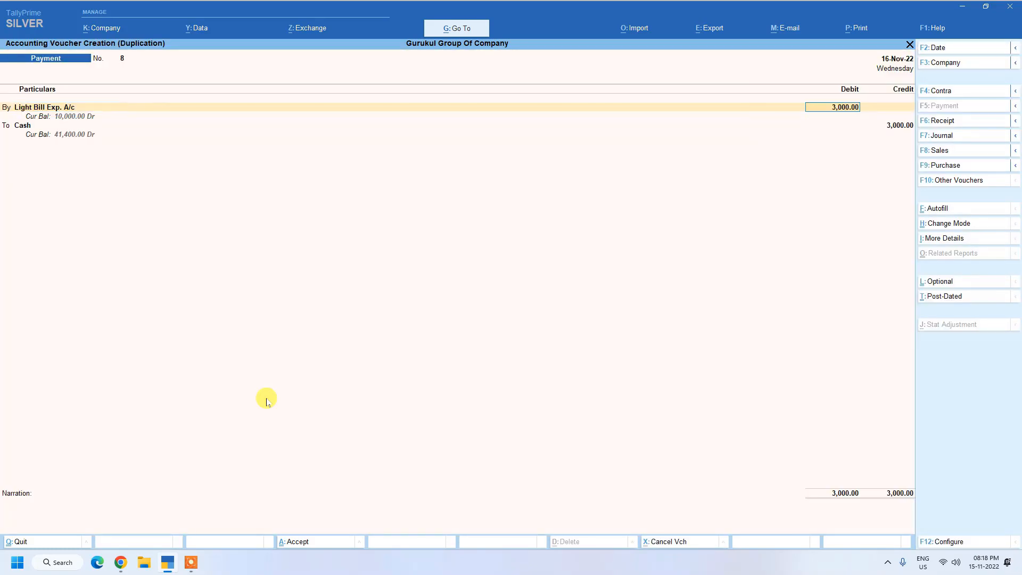
Accept the copied Light Bill Exp. A/c and Cash amounts of 3,000 and save the duplicate Payment voucher.
key("Return")
key("Return")
key("Return")
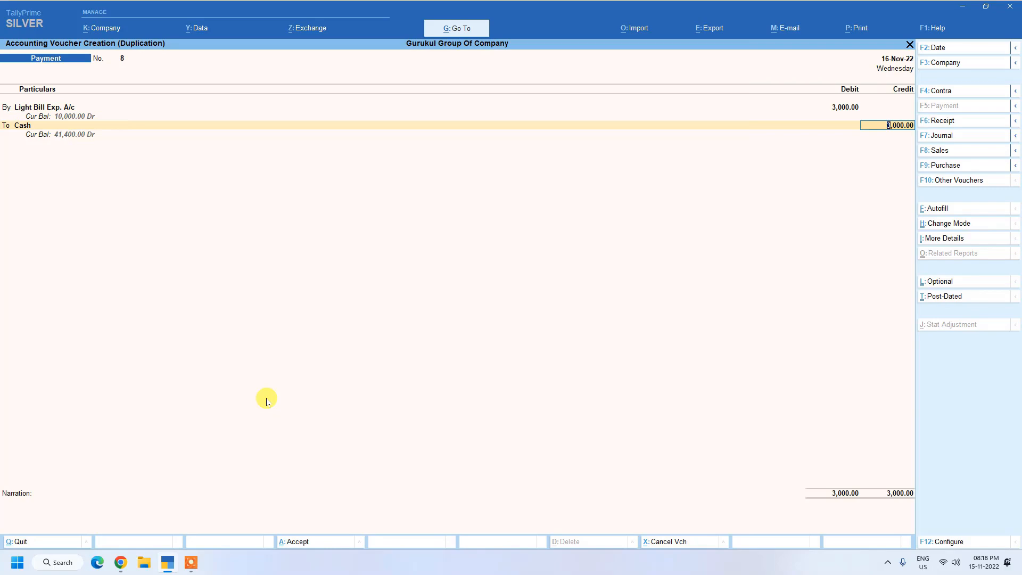
key("Return")
key("Return")
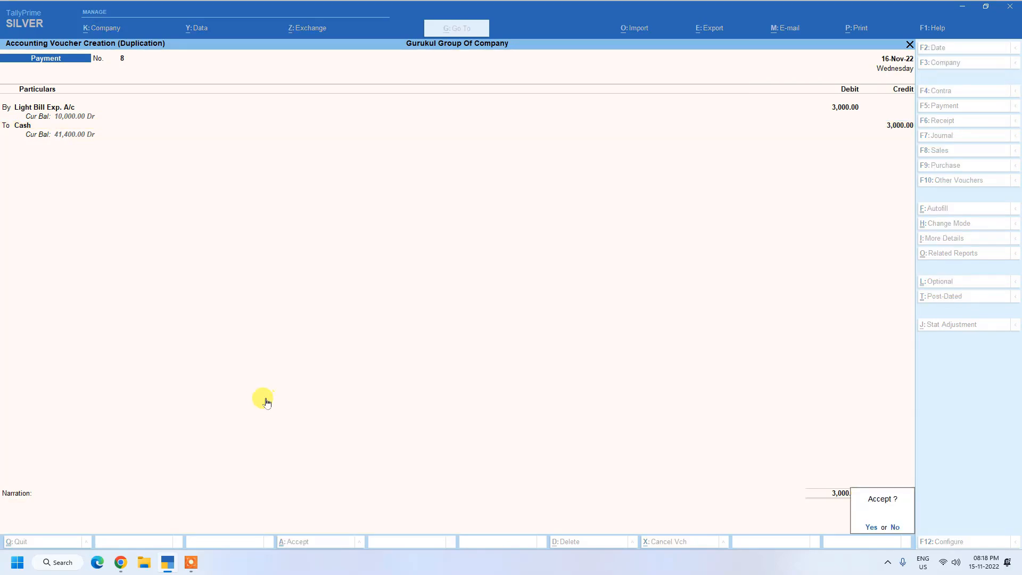
key("Return")
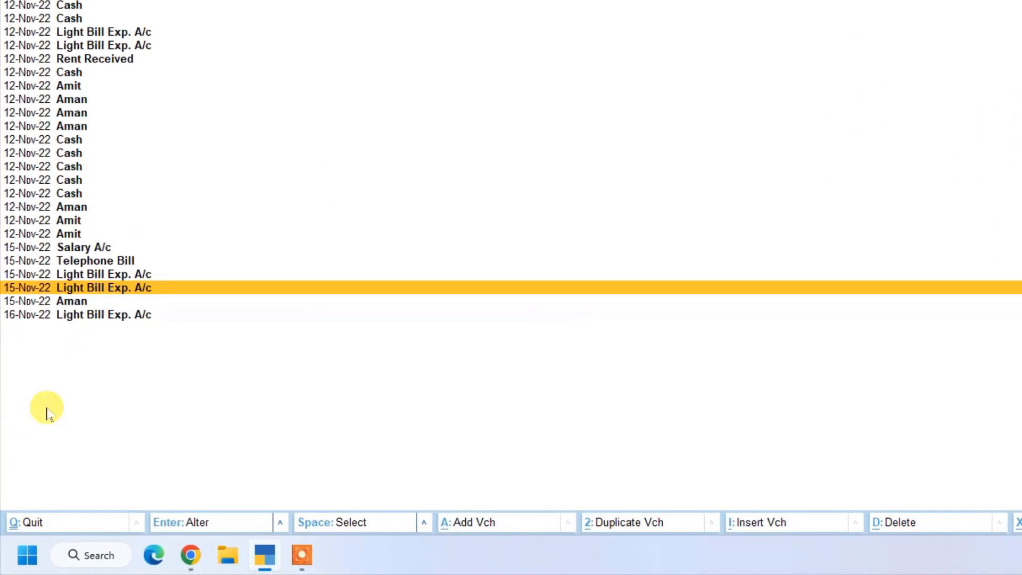
Duplicate the Telephone Bill Payment voucher number 5 of 15-Nov-22, date the copy 16-11-2022 and save it.
left_click(54, 312)
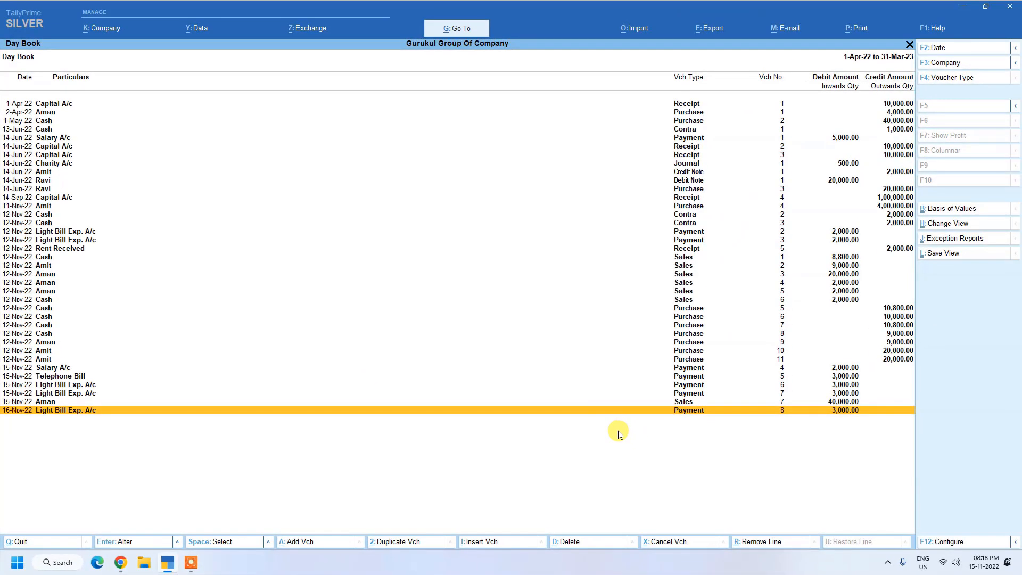
key("Up")
key("Up")
key("Up")
key("Up")
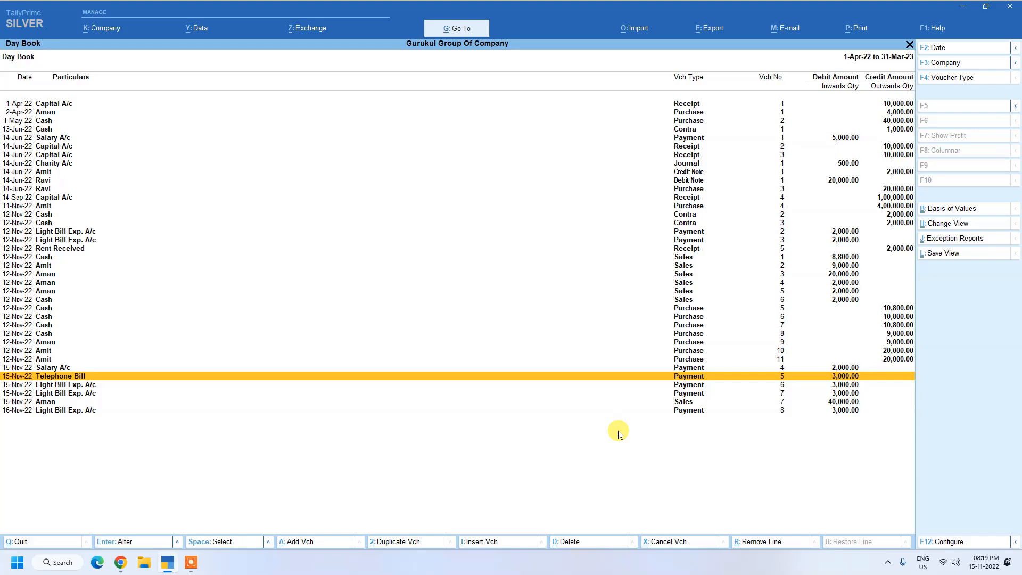
key("alt+2")
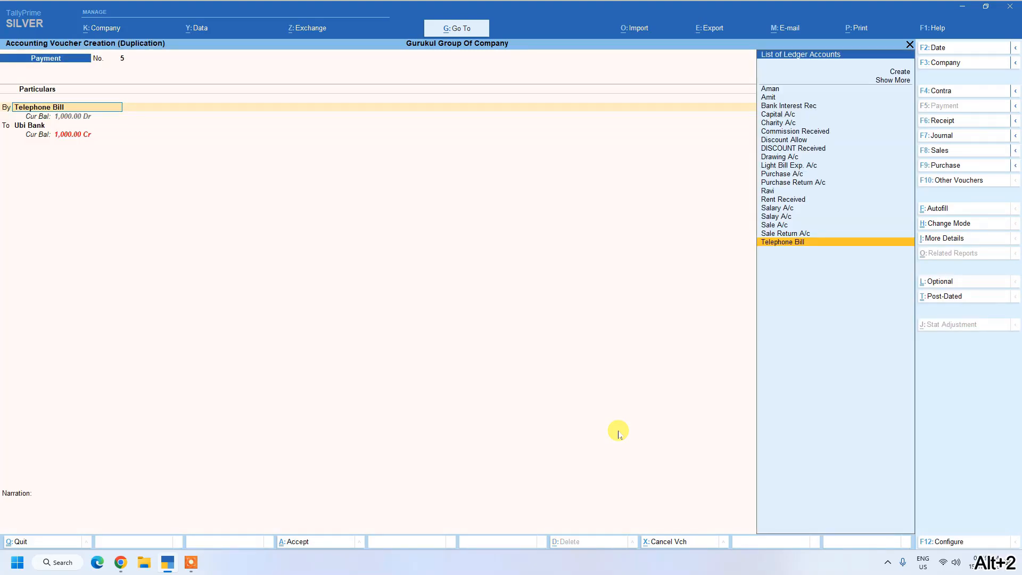
key("F2")
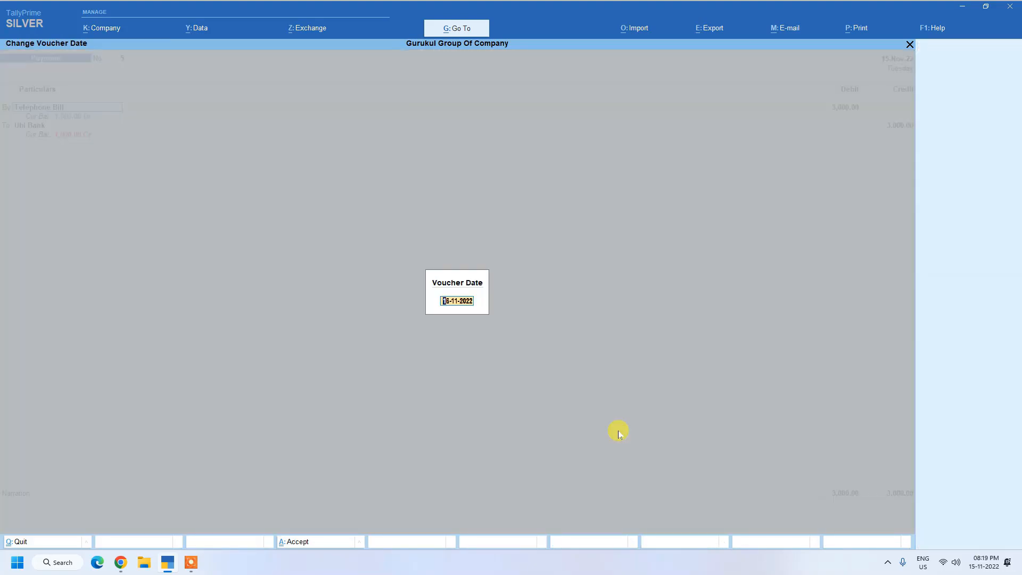
key("Return")
key("Return")
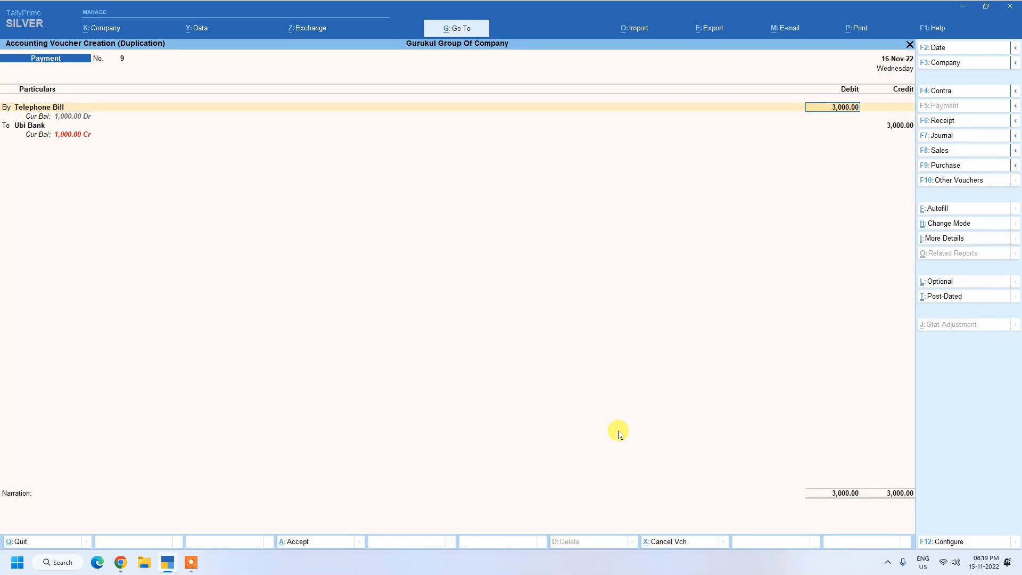
key("ctrl+a")
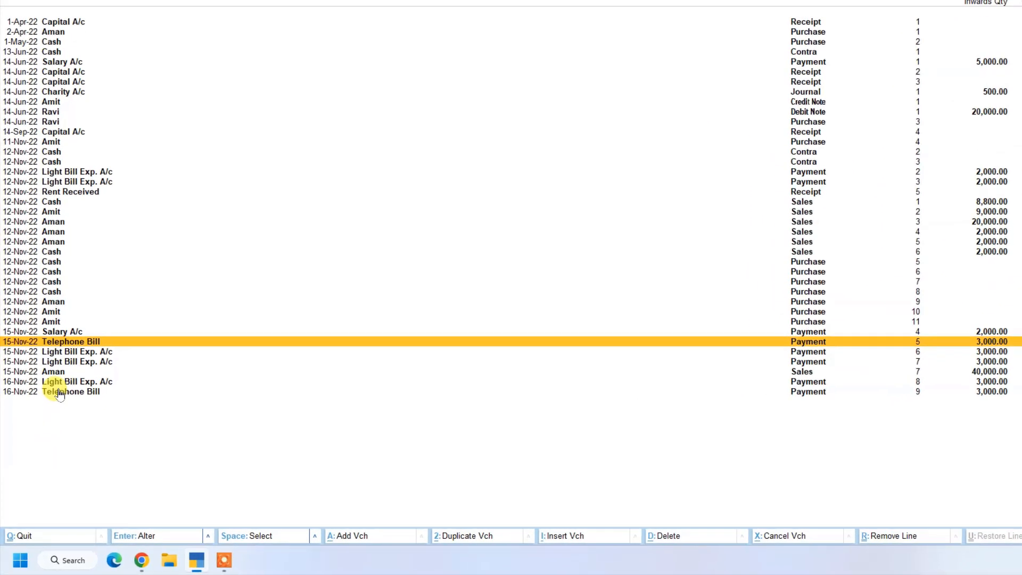
key("Down")
key("Down")
key("Down")
key("Down")
key("Down")
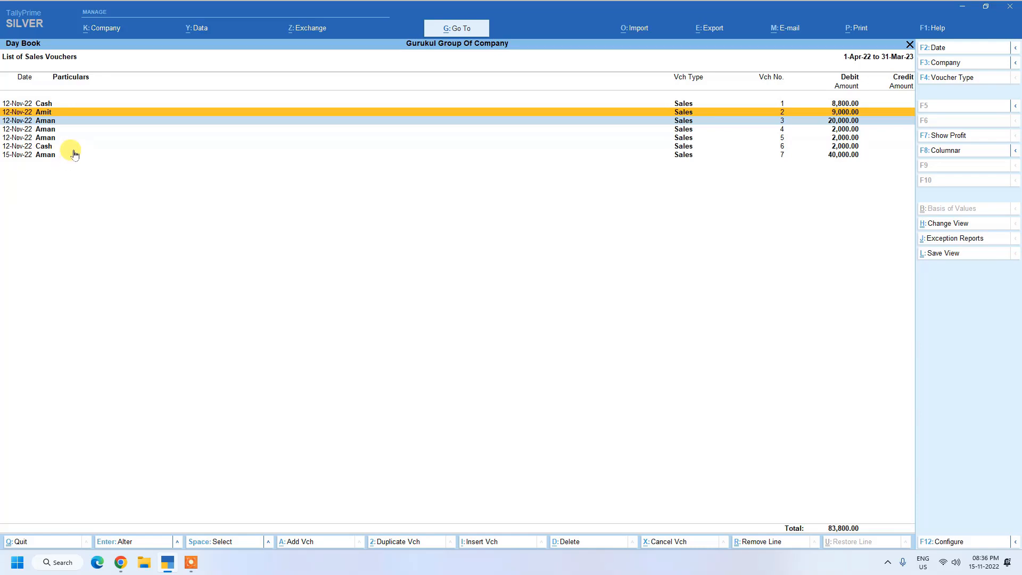
Delete Sales voucher number 2 of 12-Nov-22, amounting to 9,000, from the list of Sales vouchers.
left_click(48, 155)
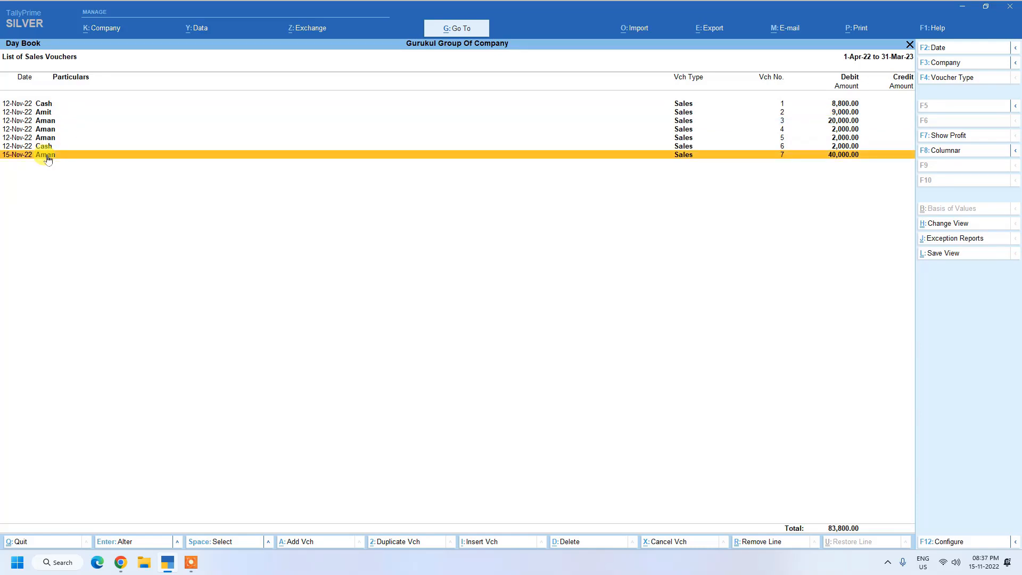
key("alt+d")
left_click(695, 113)
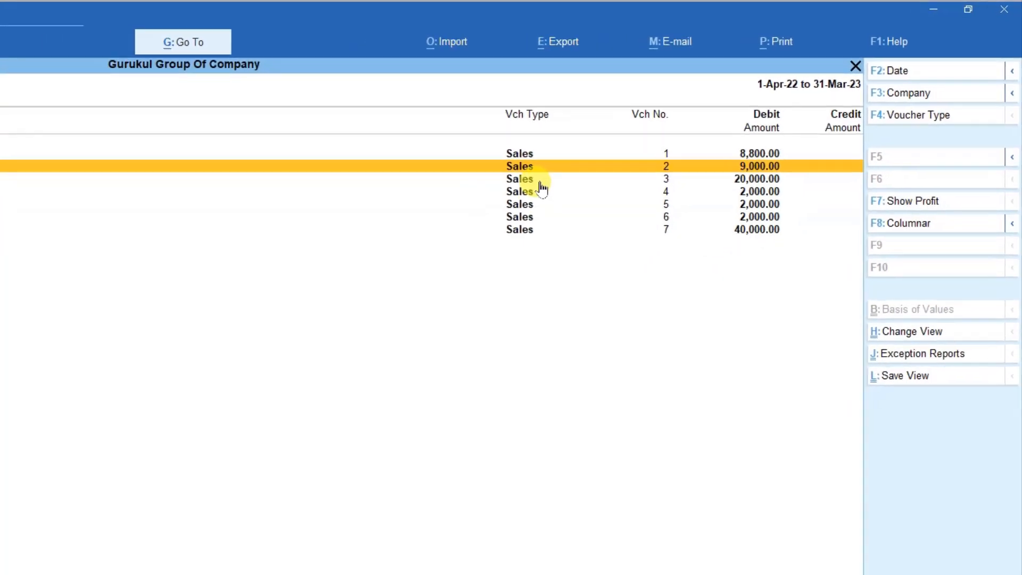
left_click(687, 122)
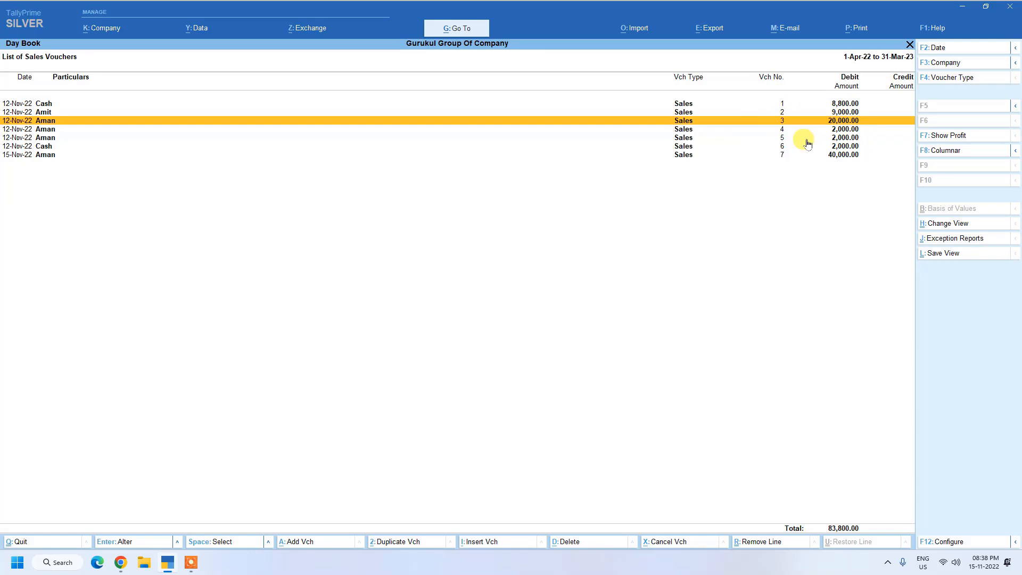
key("Up")
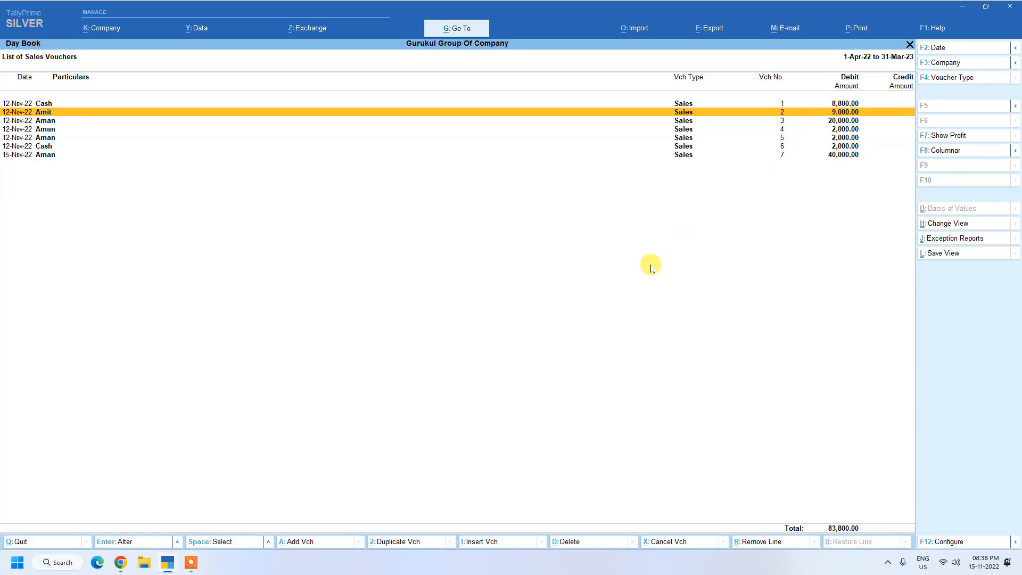
key("alt")
key("alt+d")
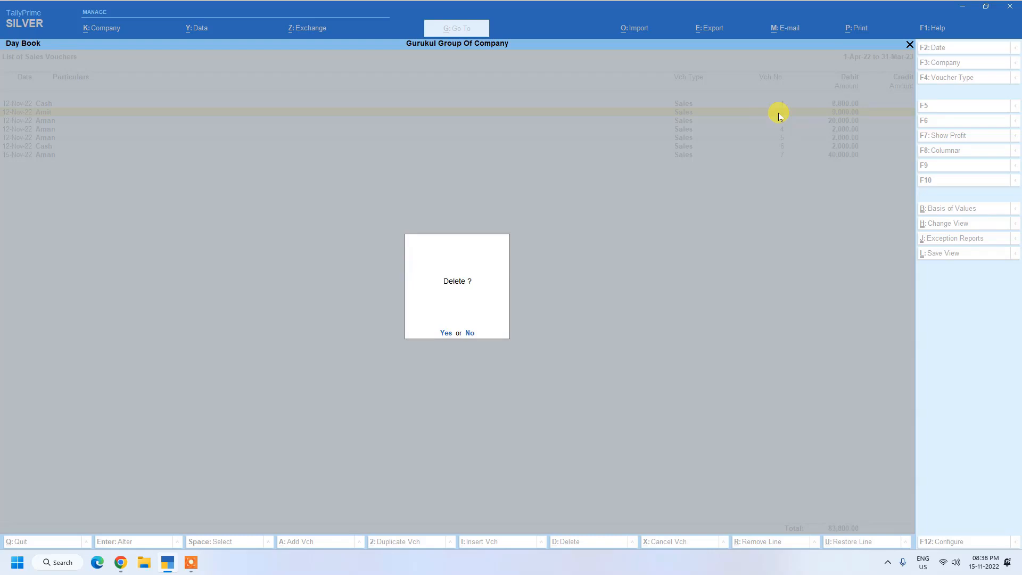
key("y")
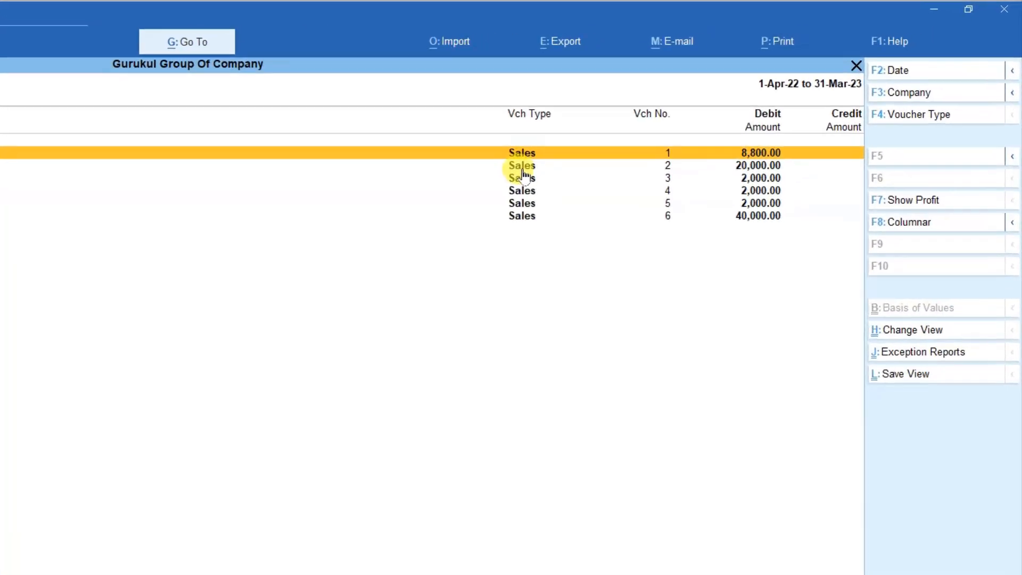
Cancel Sales voucher number 6 of 15-Nov-22 so that its entry stays in the voucher list.
left_click(445, 196)
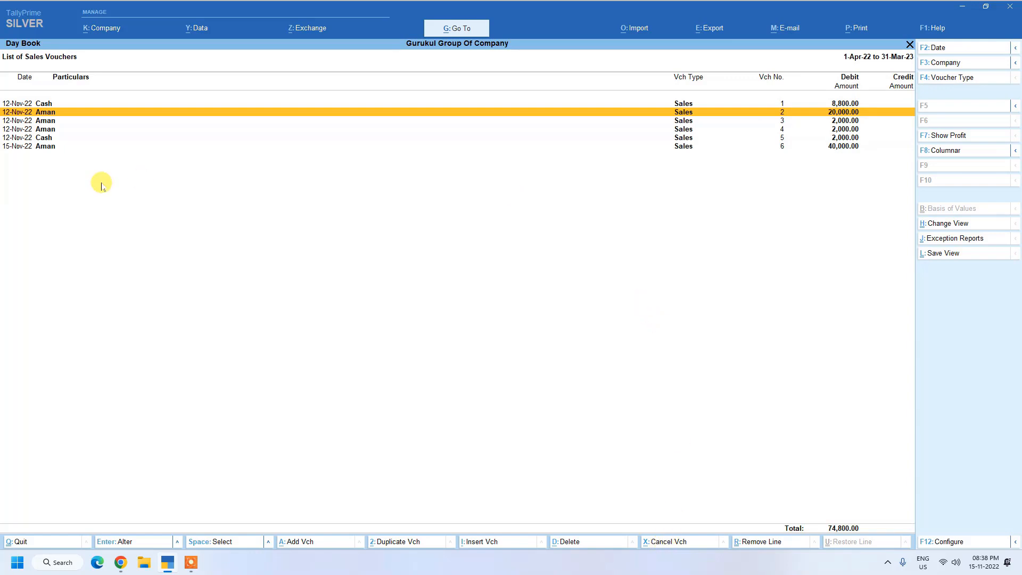
left_click(40, 146)
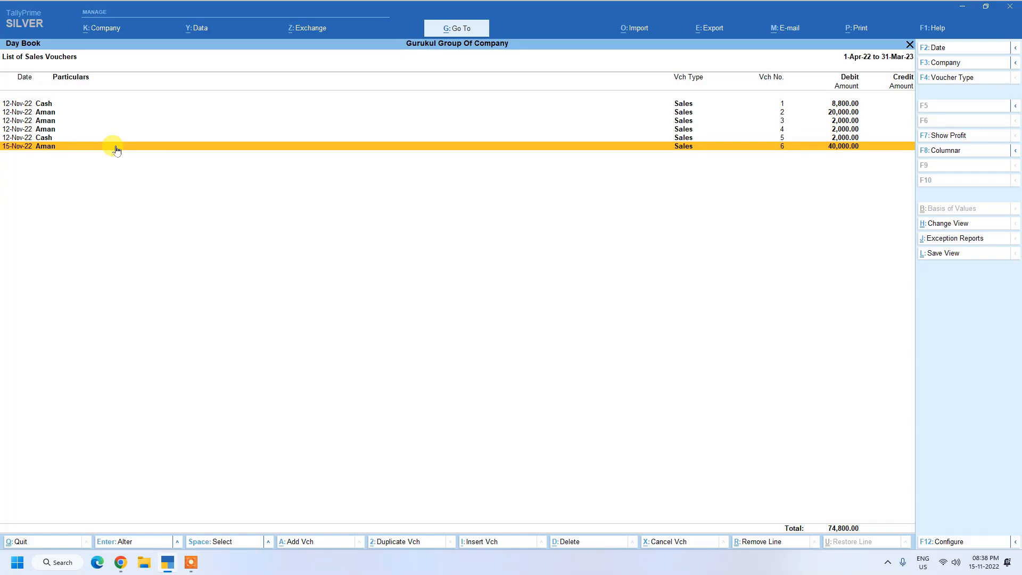
key("alt+x")
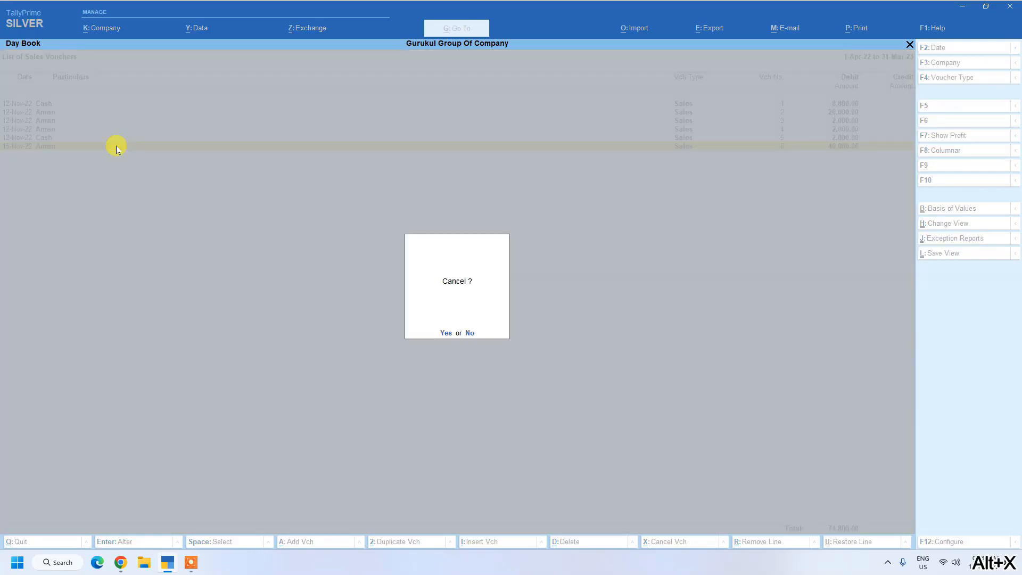
key("Return")
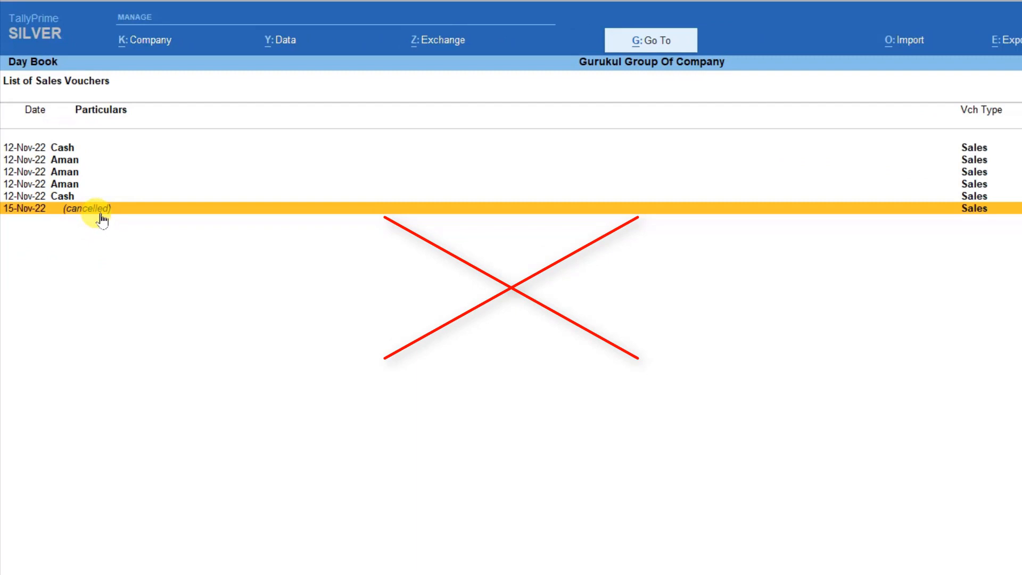
key("Return")
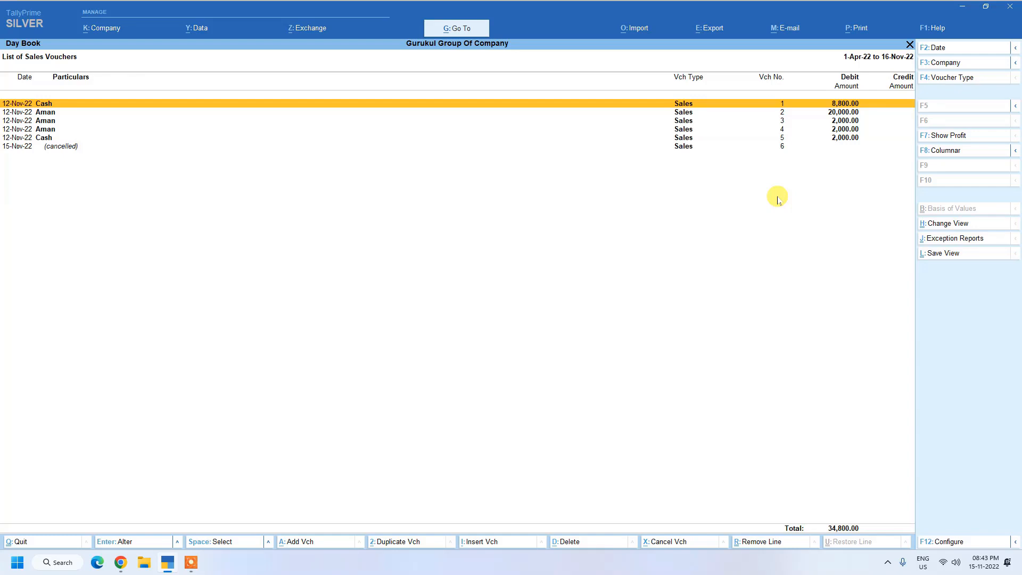
Add a Sales voucher after voucher number 4, choose the same customer ledger as party, and accept its dispatch and party details.
key("shift+Down")
key("shift+Down")
key("shift+Down")
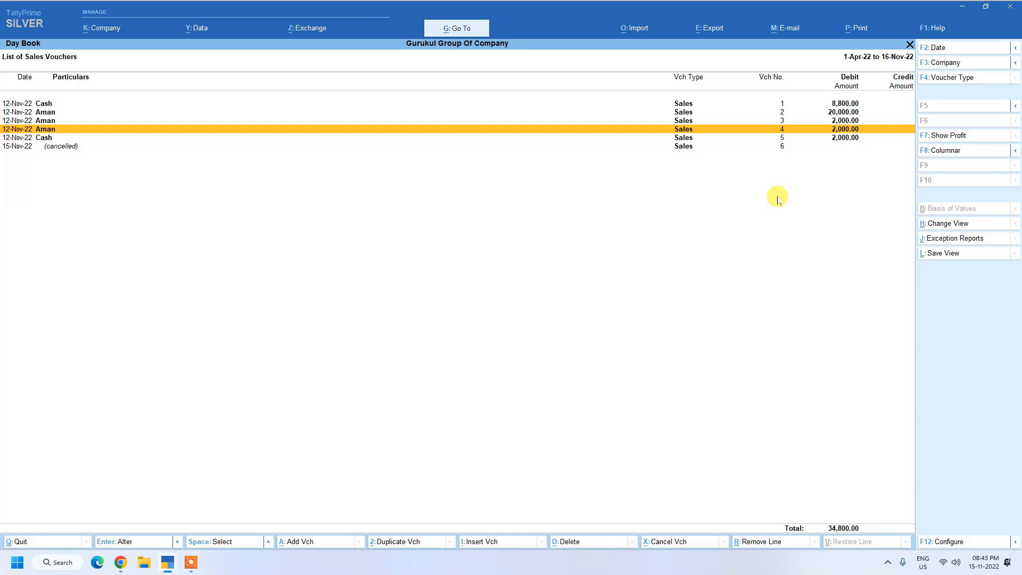
key("alt")
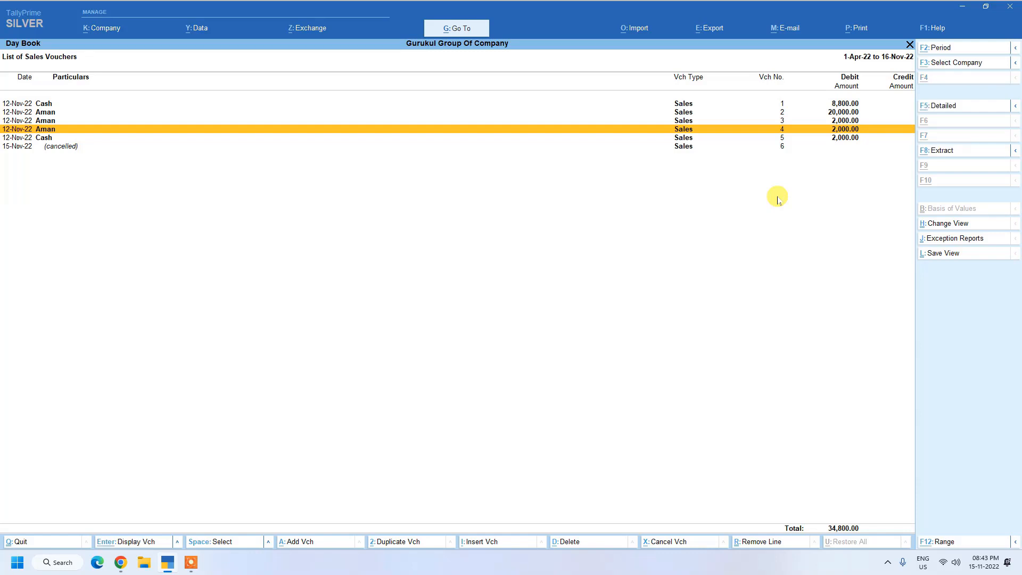
key("alt+a")
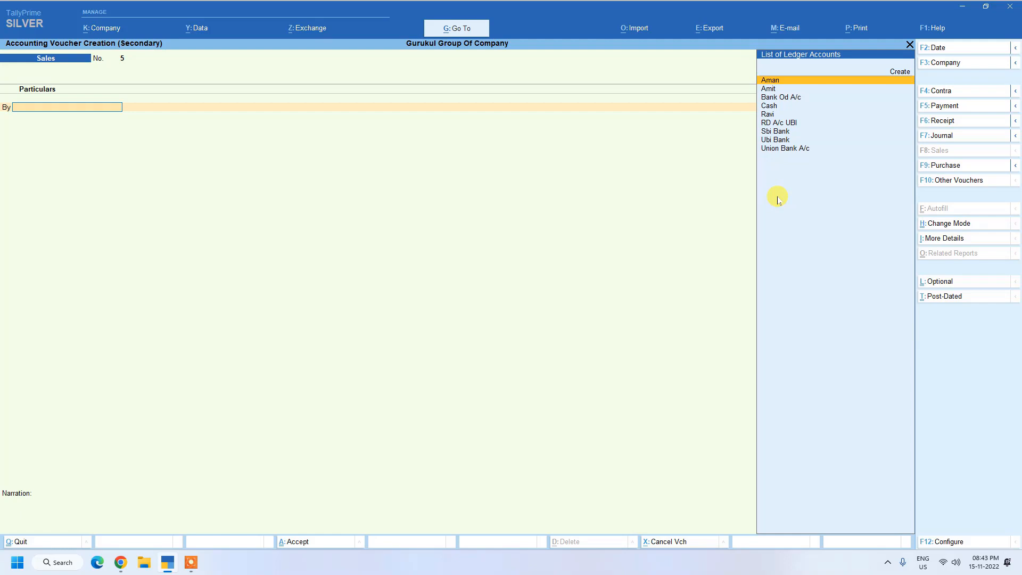
key("Return")
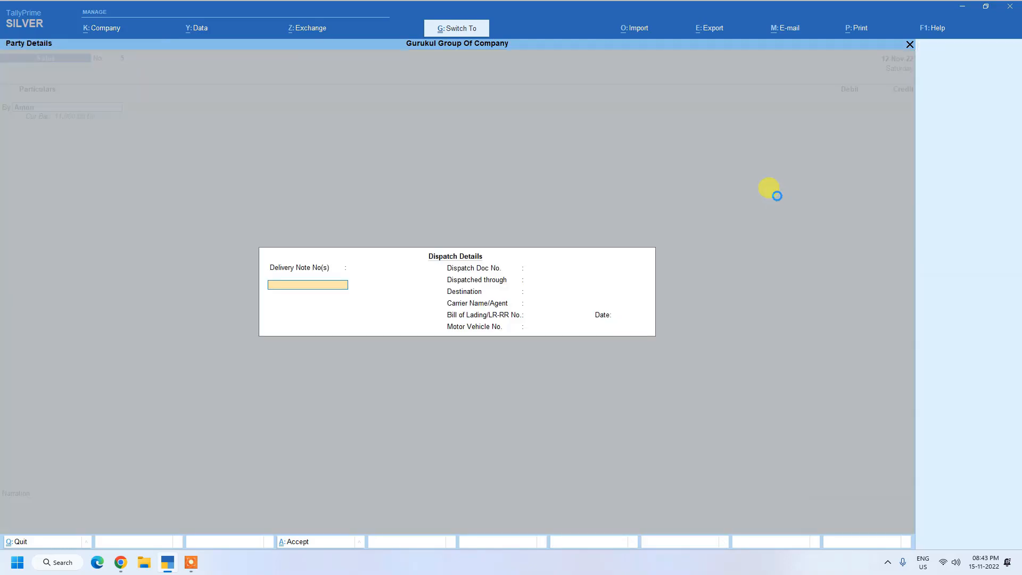
key("ctrl+a")
key("Return")
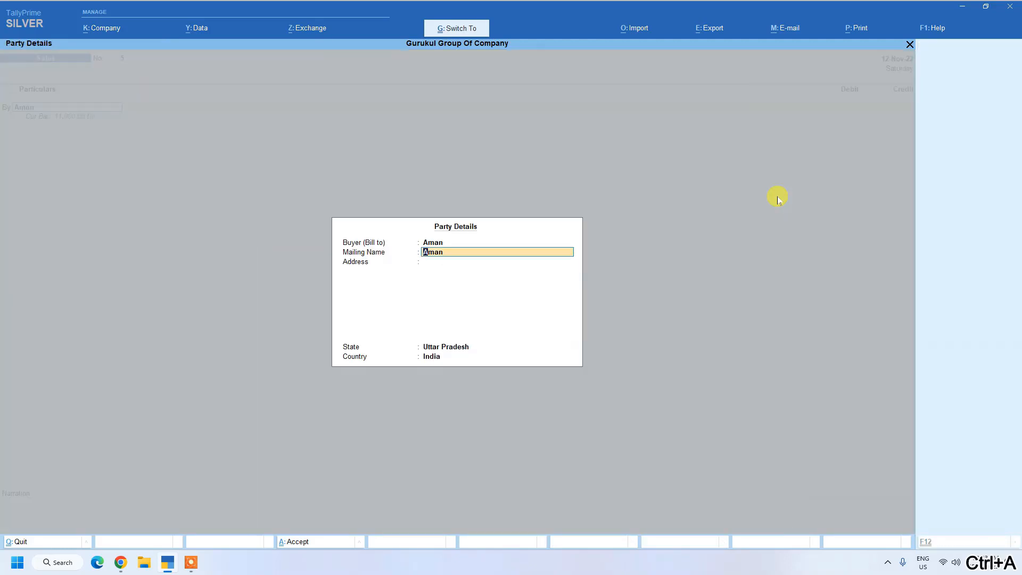
key("ctrl+a")
Debit the customer 10,000 in the new Sales voucher and allocate the full amount bill-wise as a New Ref.
type("1")
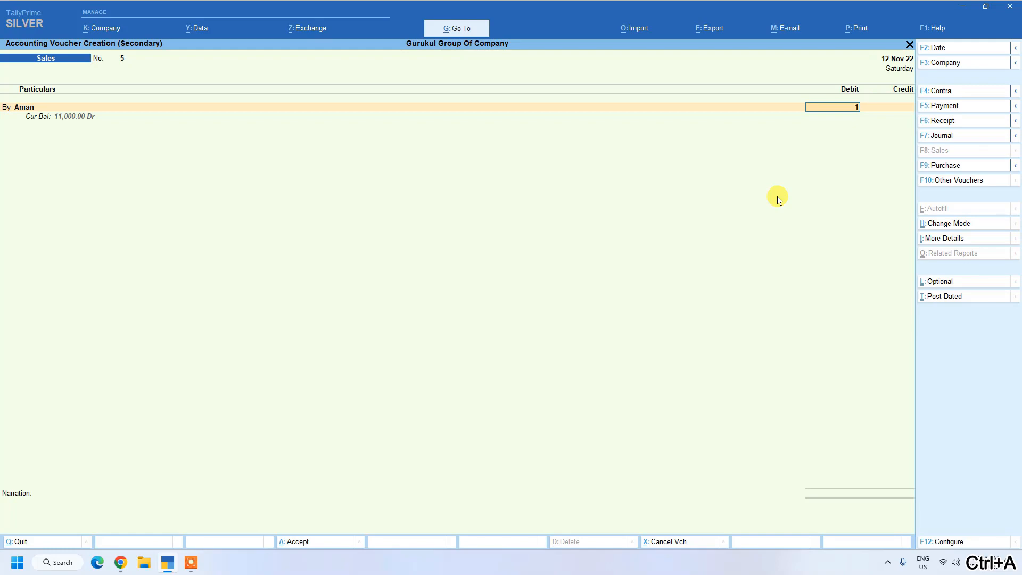
type("0,000")
key("Return")
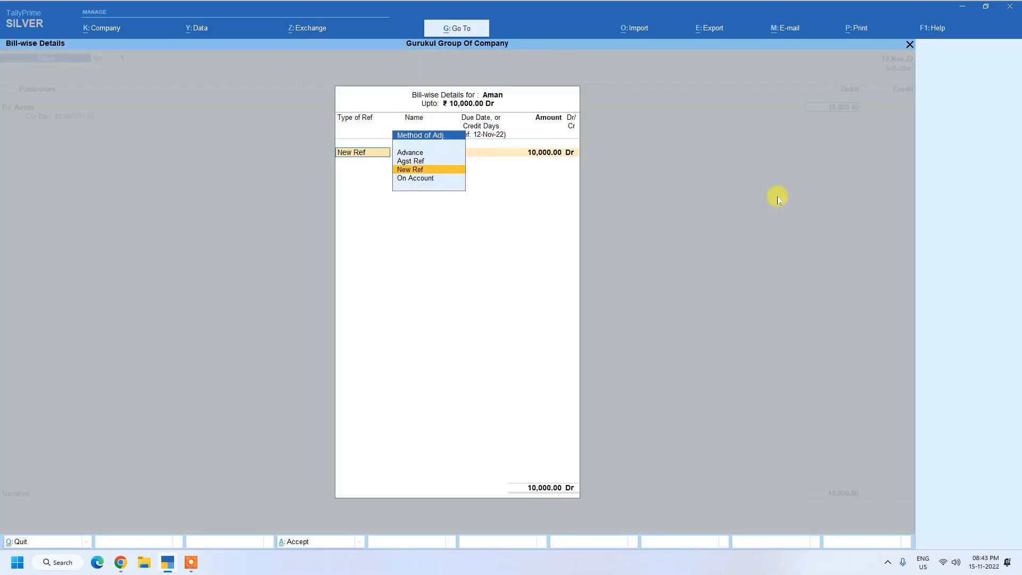
key("Return")
key("Return")
key("Return")
key("Return")
key("Return")
key("Return")
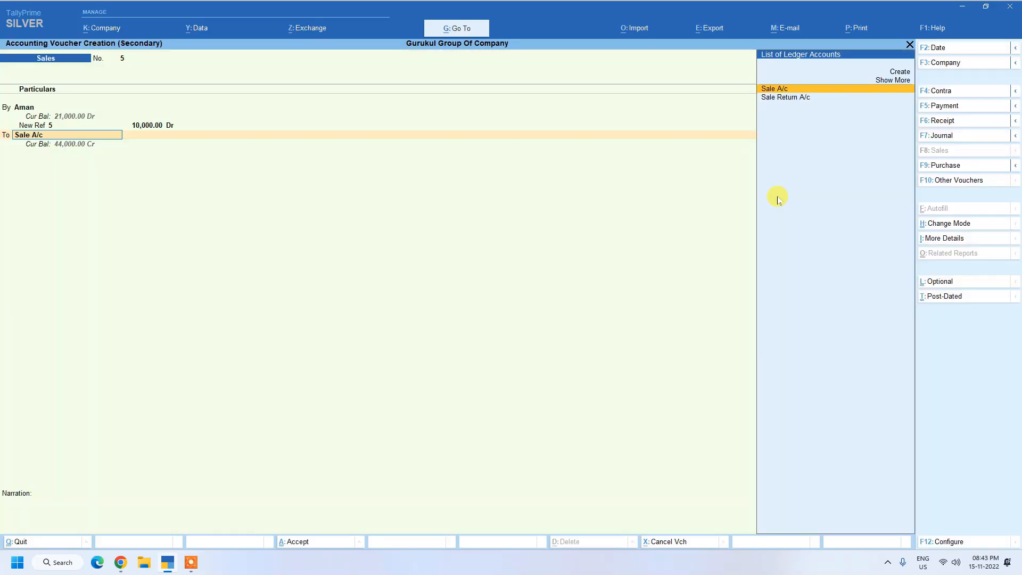
Credit Sale A/c with 10,000 and save the added Sales voucher without a narration.
key("Return")
key("Return")
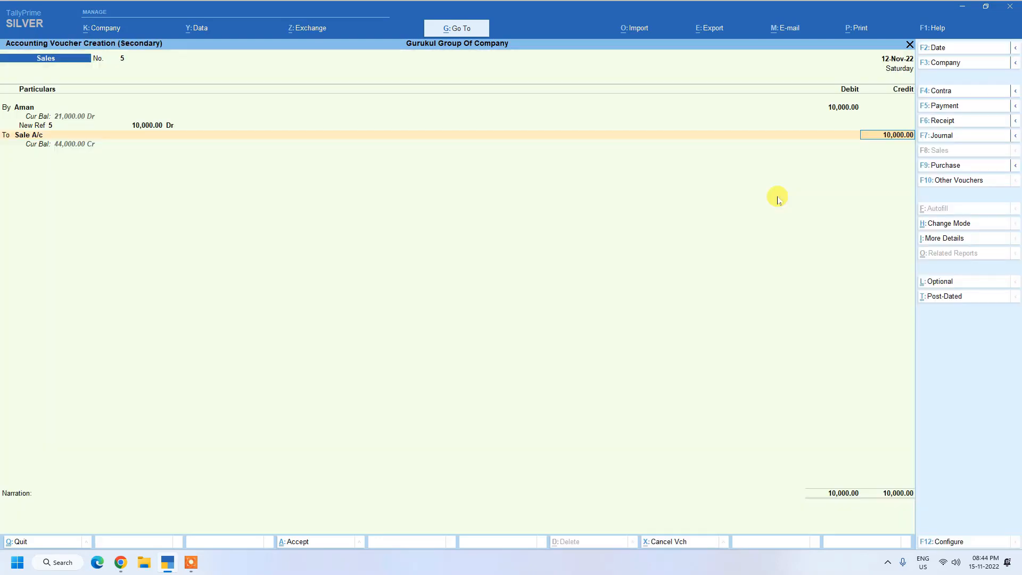
key("Return")
key("Return")
key("Return")
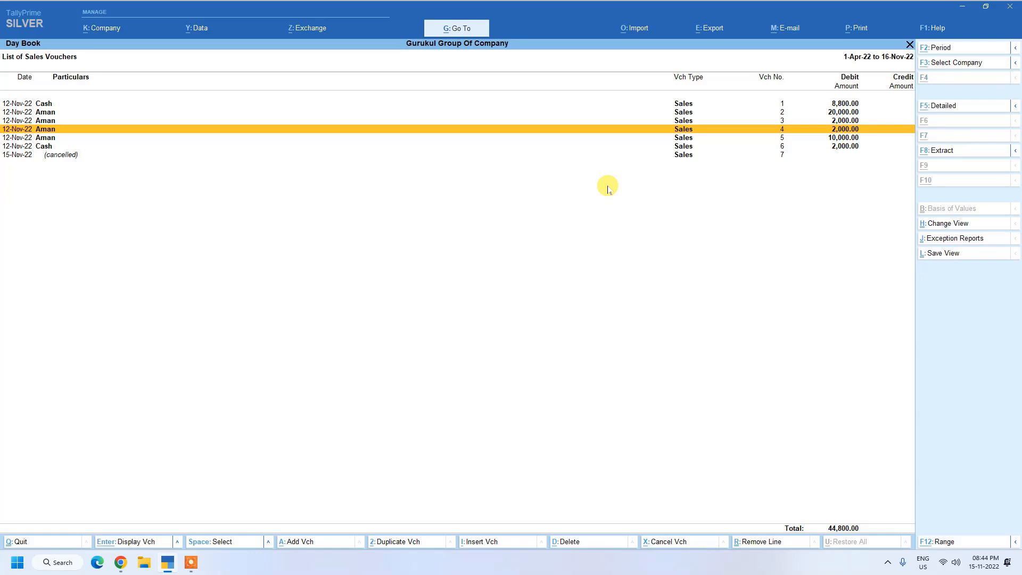
Insert a Sales voucher before voucher number 4, choose Cash as the party, and accept its dispatch and party details.
key("alt+i")
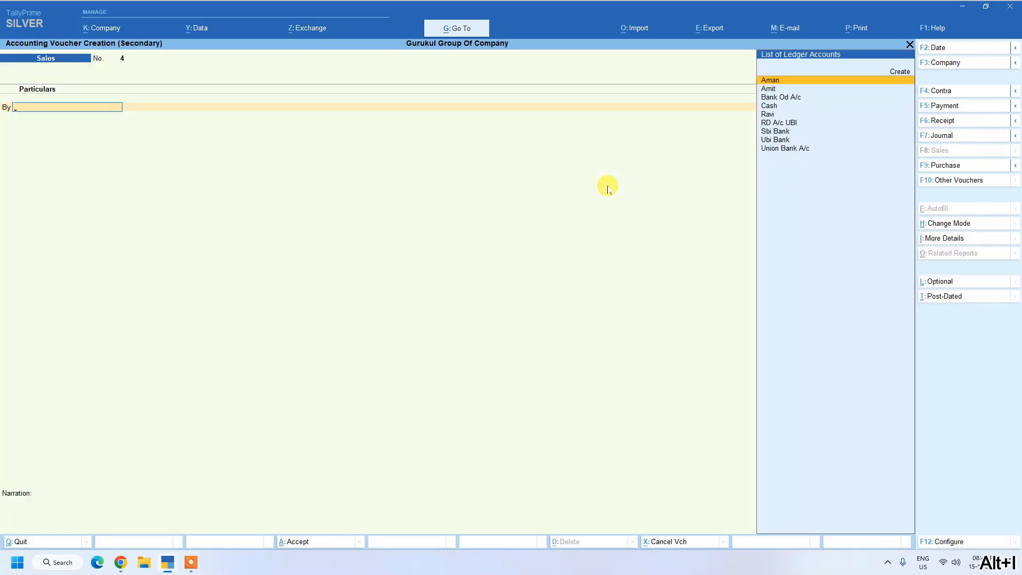
key("Down")
key("Down")
key("Down")
key("Down")
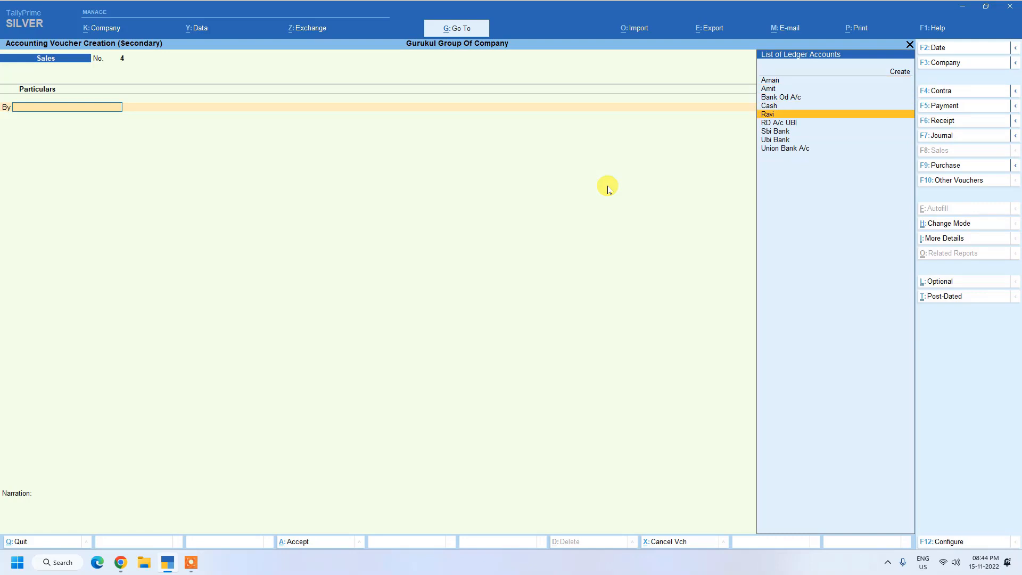
key("Up")
key("Return")
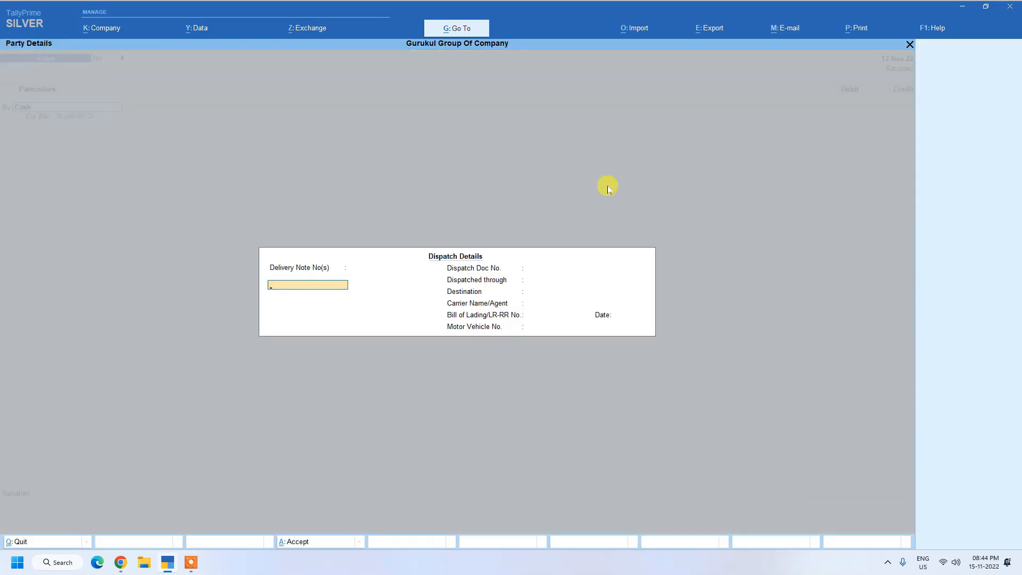
key("ctrl+a")
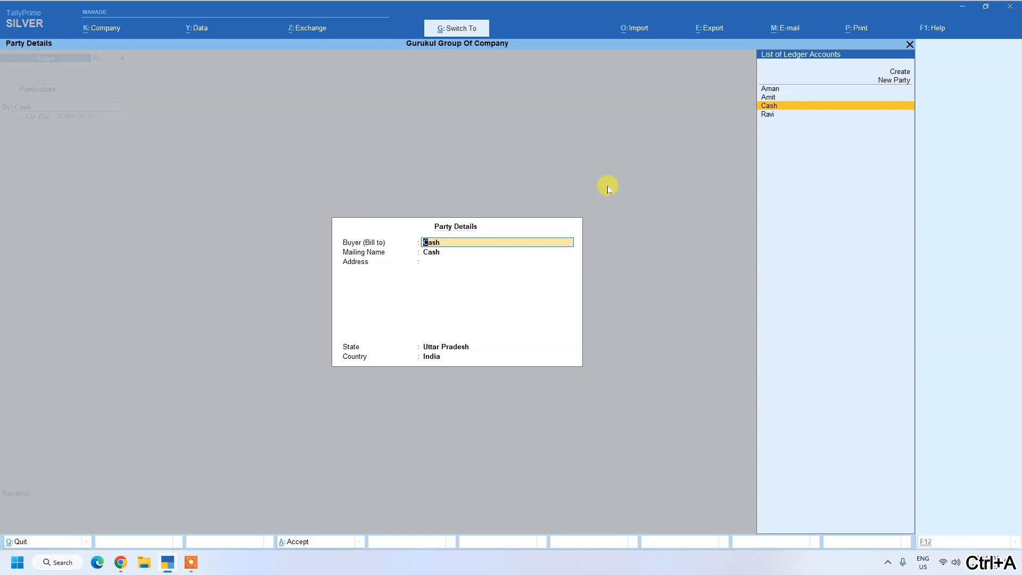
key("ctrl+a")
Debit Cash 20,000 in the inserted Sales voucher and choose Sale A/c as the ledger to credit.
type("20000")
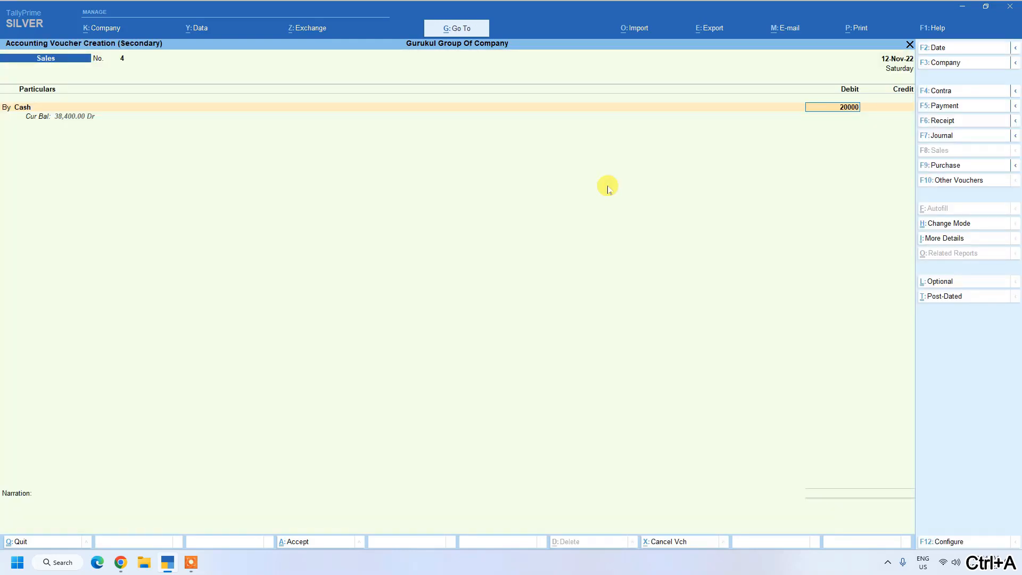
key("Return")
key("Return")
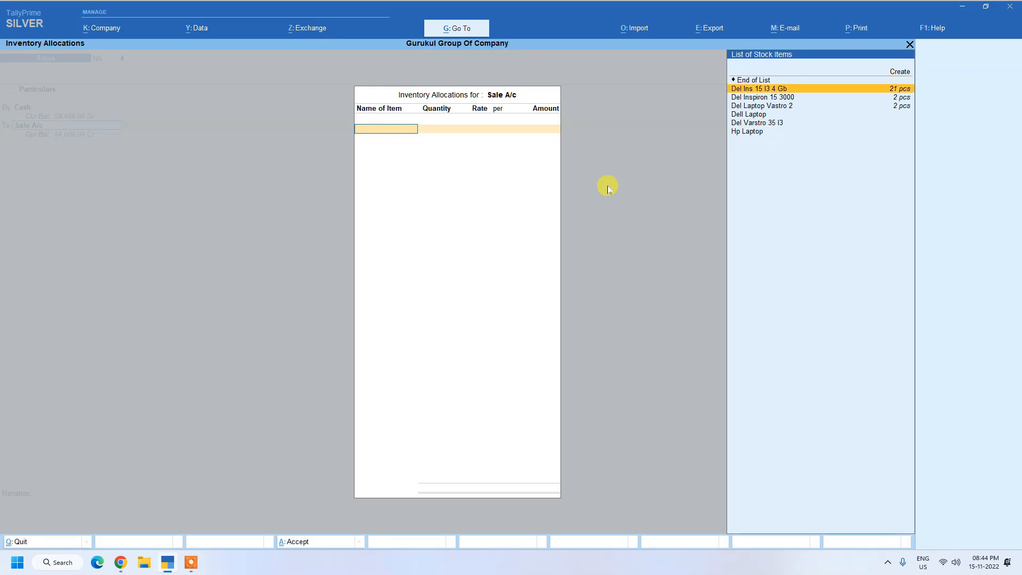
Allocate 2 pcs of Del Ins 15 I3 4 Gb for 20,000 to Sale A/c and save the voucher with the narration "being goods sold".
key("Return")
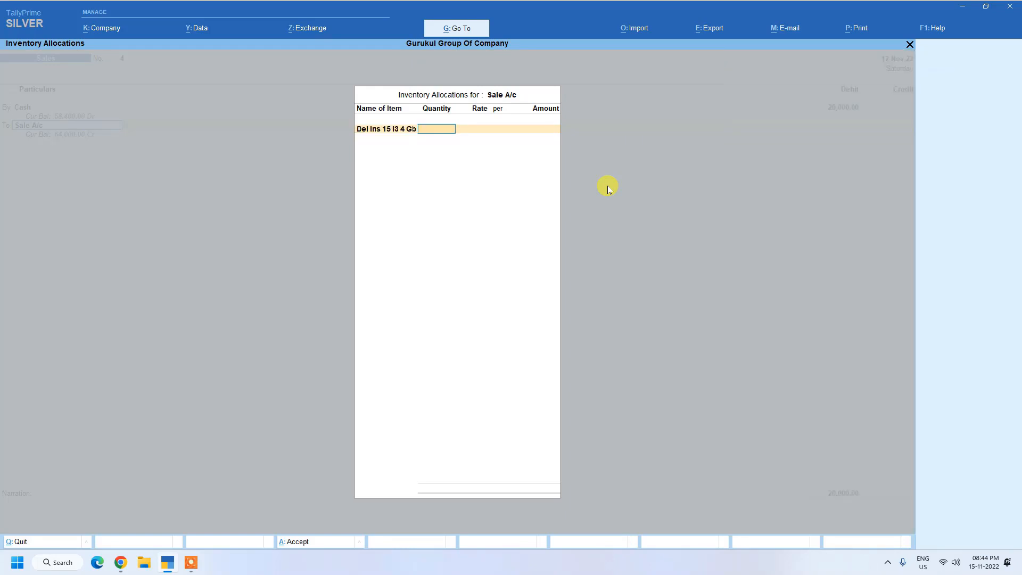
key("Return")
key("Return")
key("Return")
key("Return")
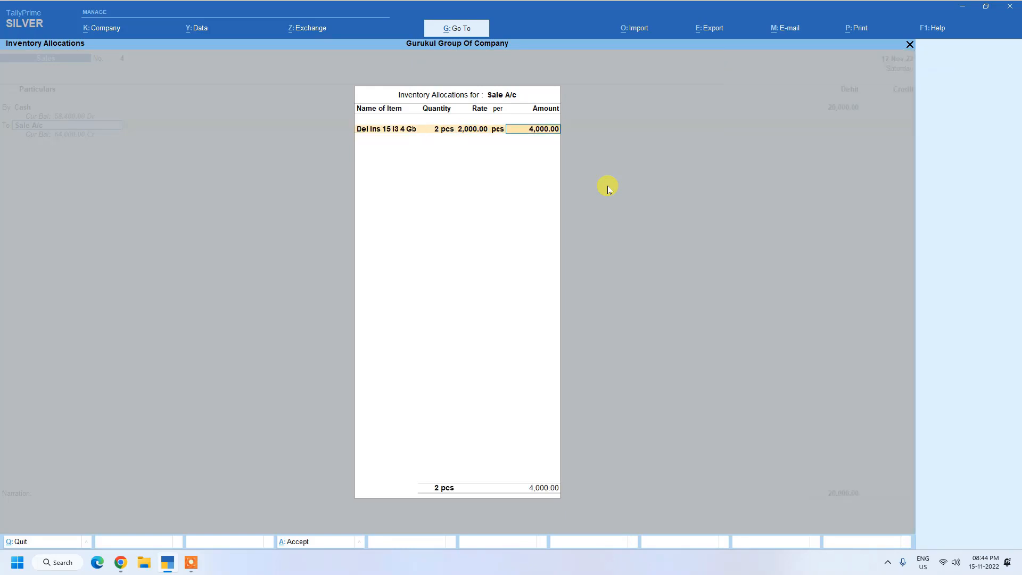
key("Up")
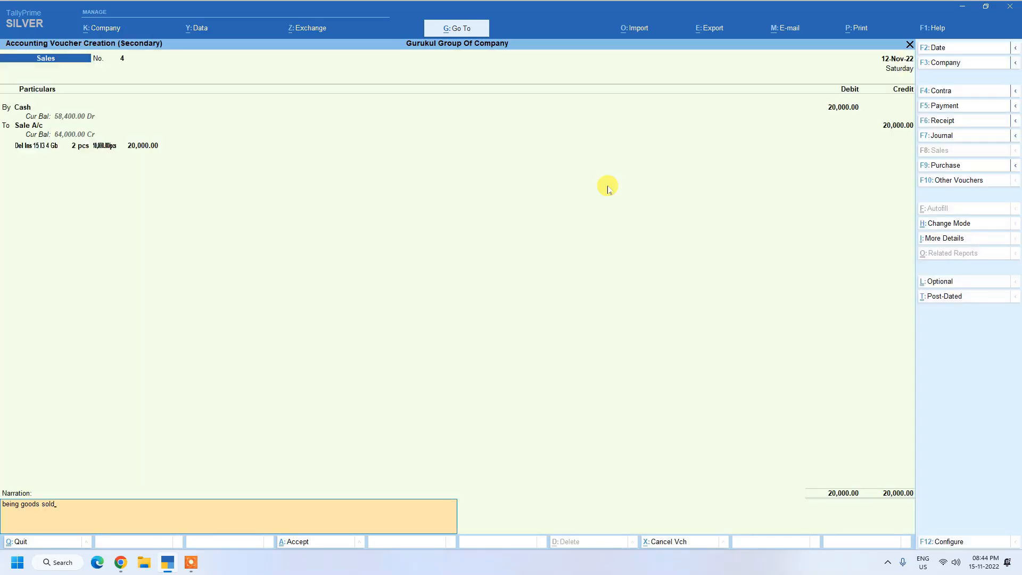
key("Return")
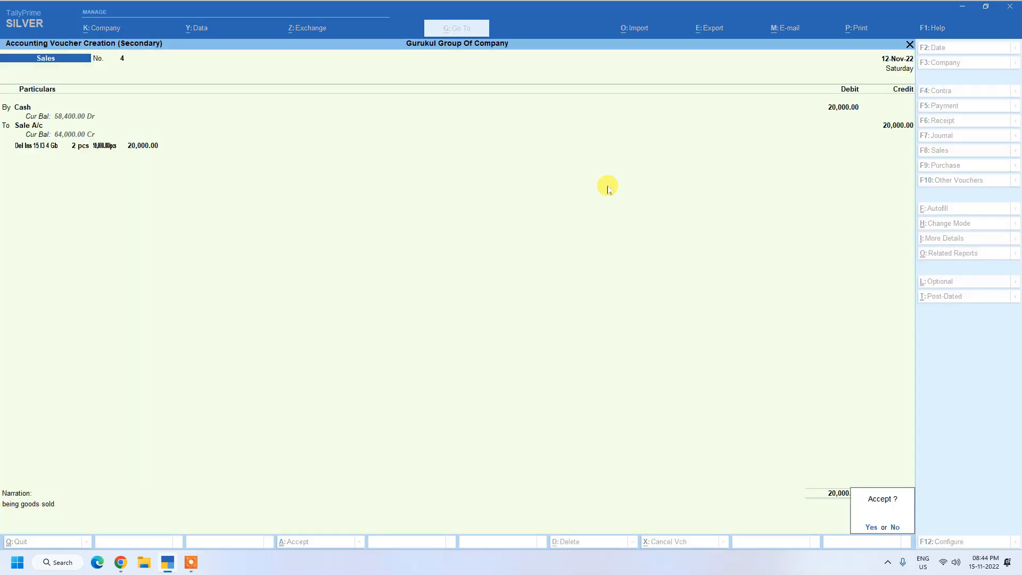
key("Return")
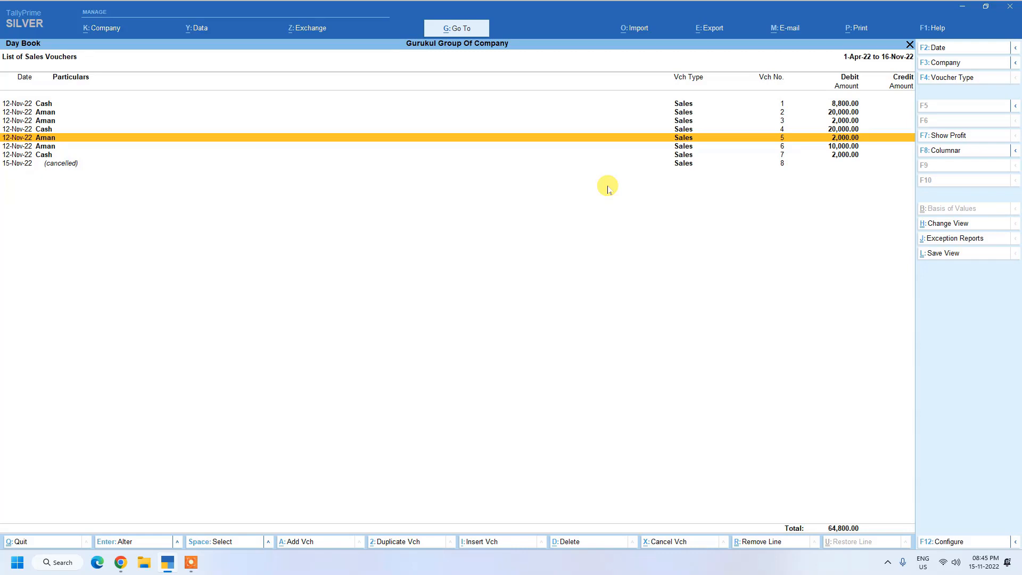
Configure the Sales voucher list to show narrations by setting Show Narrations to Yes.
key("F12")
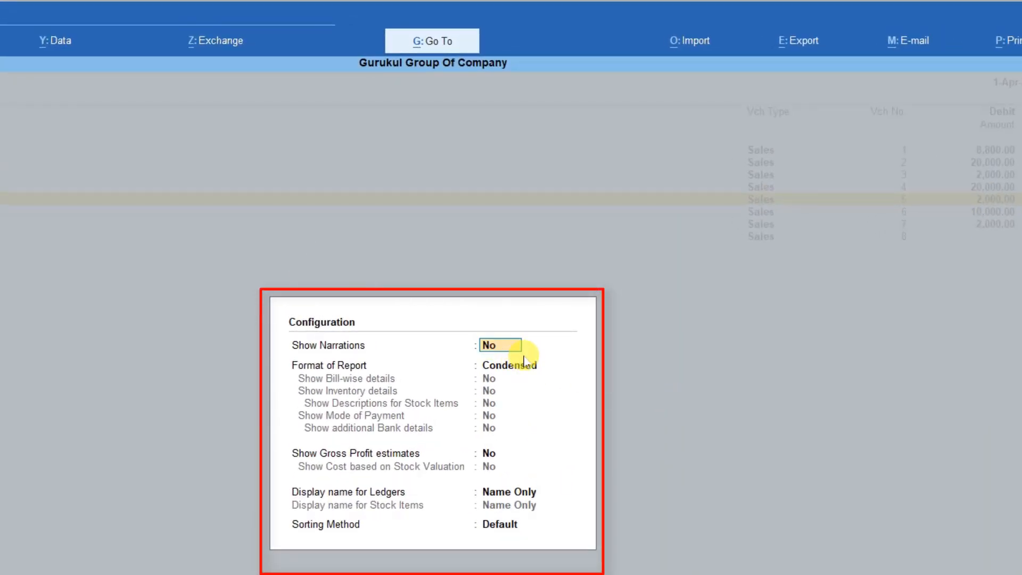
type("y")
key("Return")
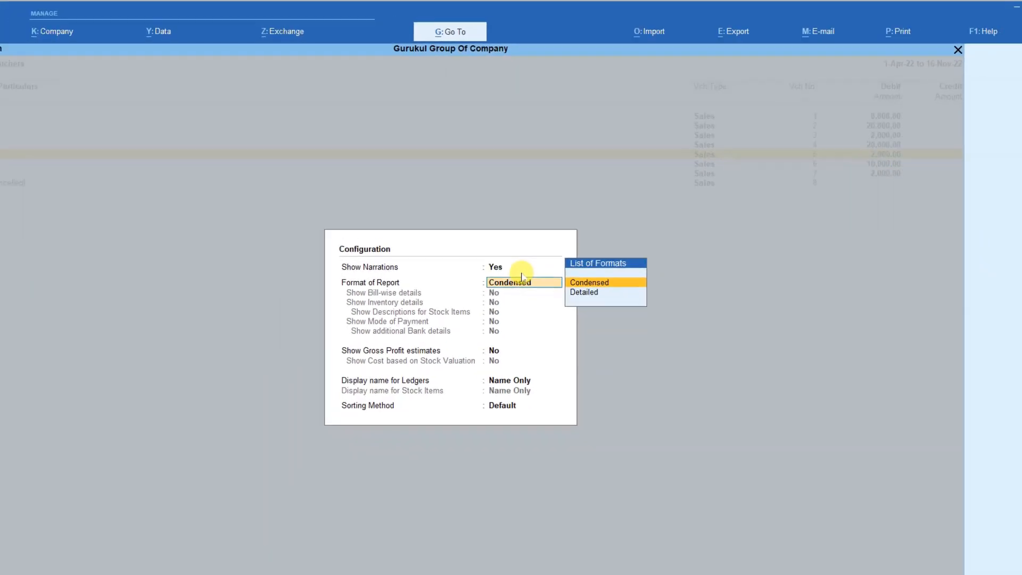
key("ctrl+a")
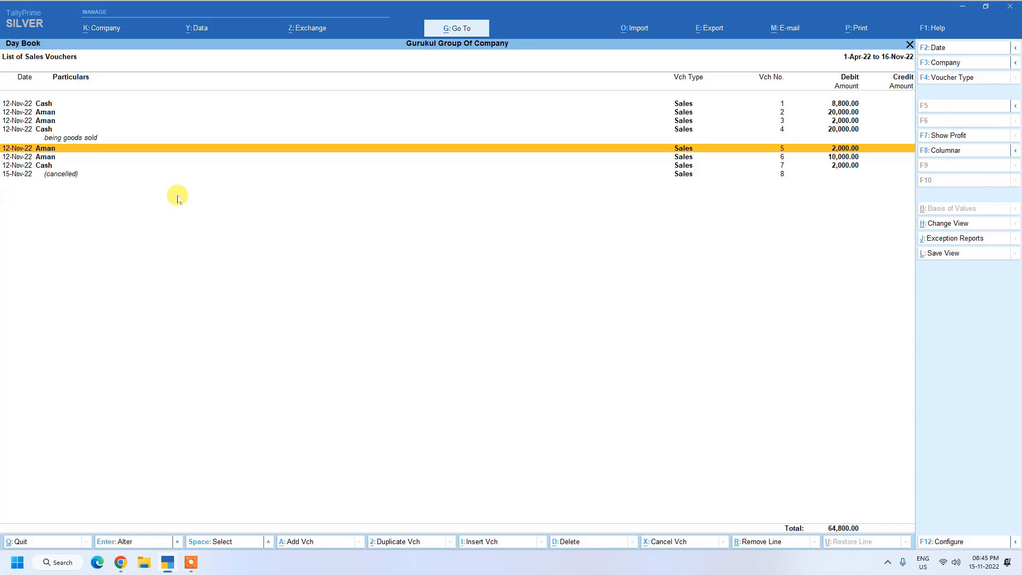
Configure the Sales voucher list with the Detailed report format and Show Mode of Payment set to Yes.
key("F12")
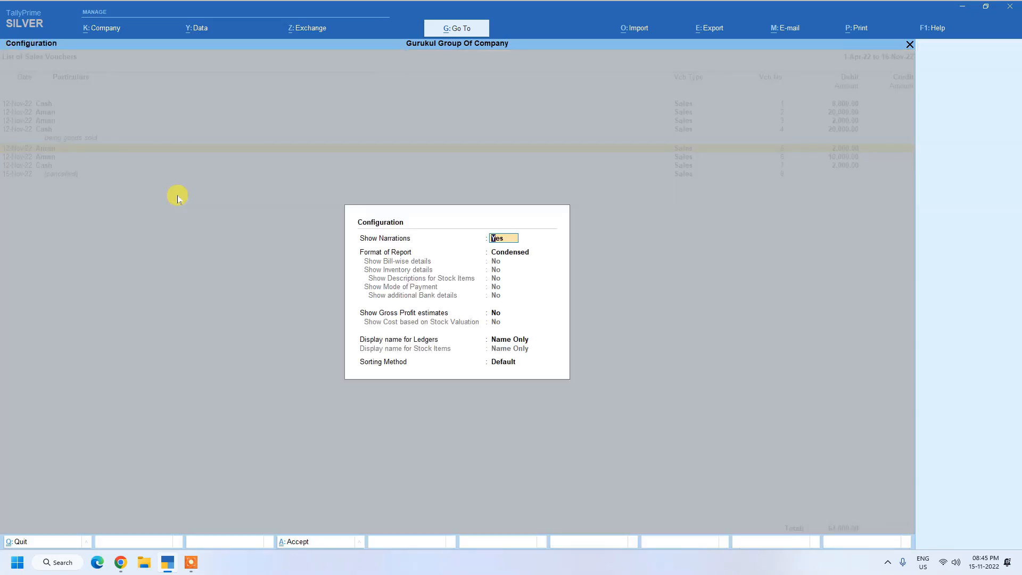
key("Return")
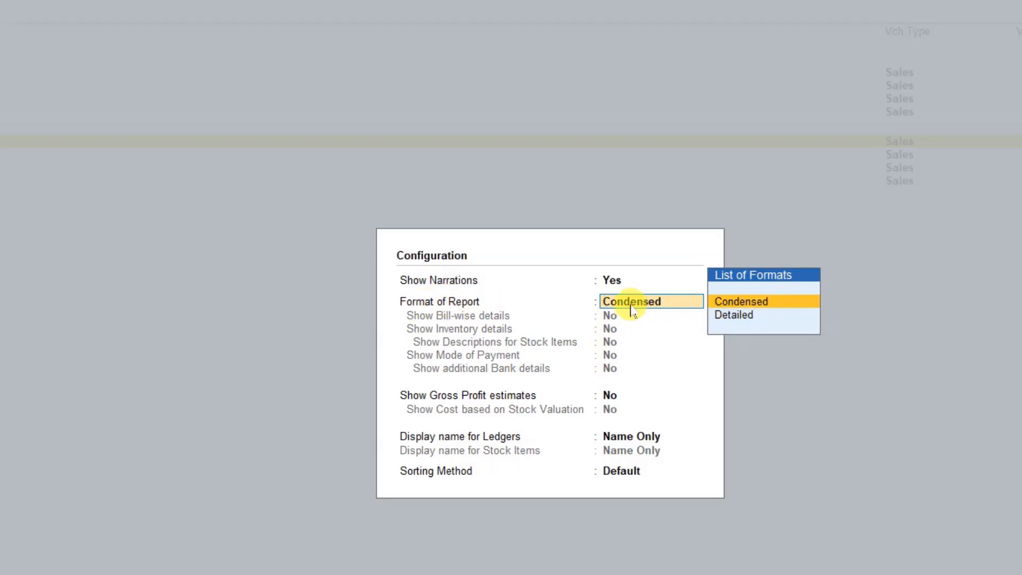
key("Down")
key("Return")
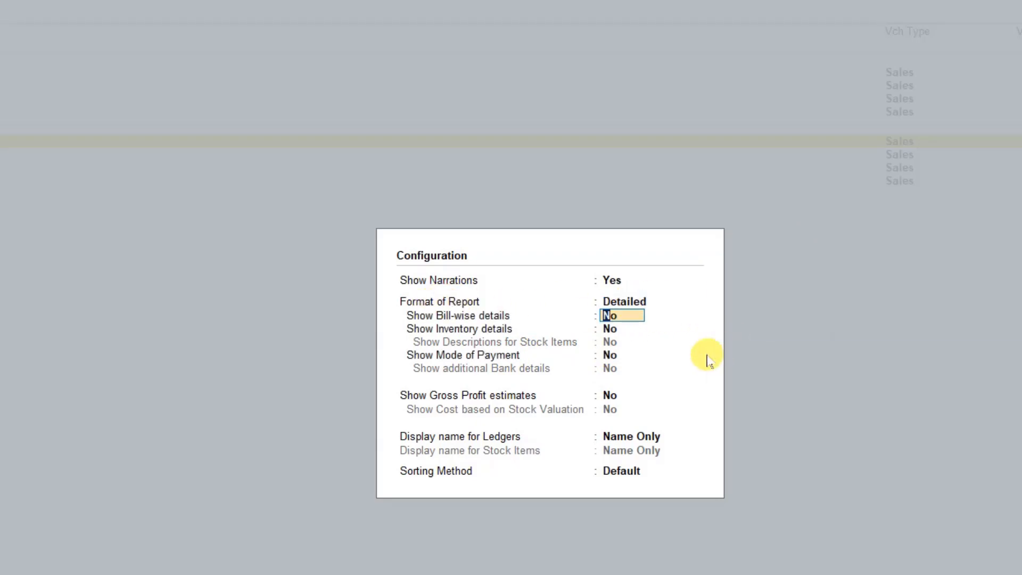
key("Return")
key("Return")
key("Return")
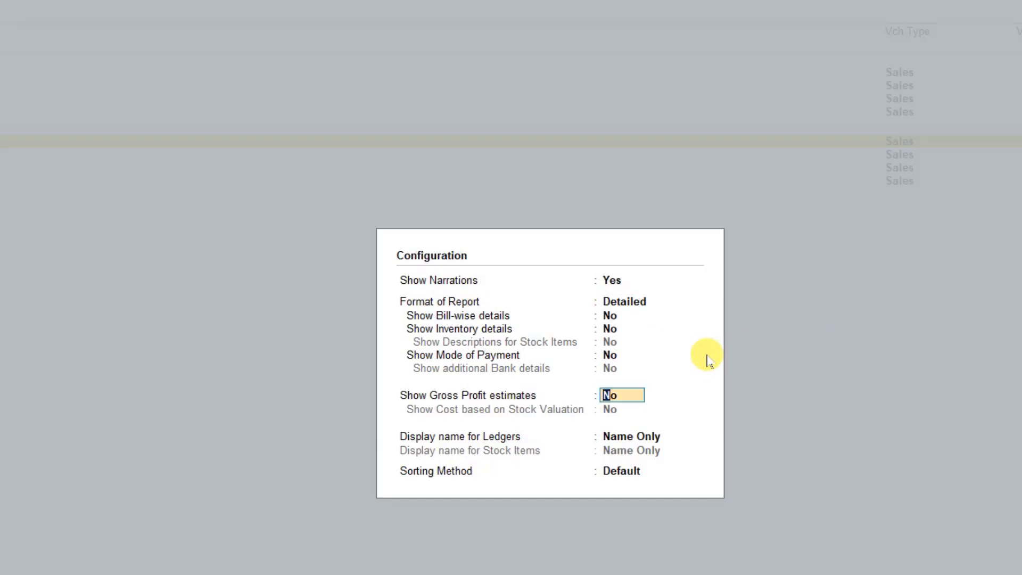
key("Up")
type("y")
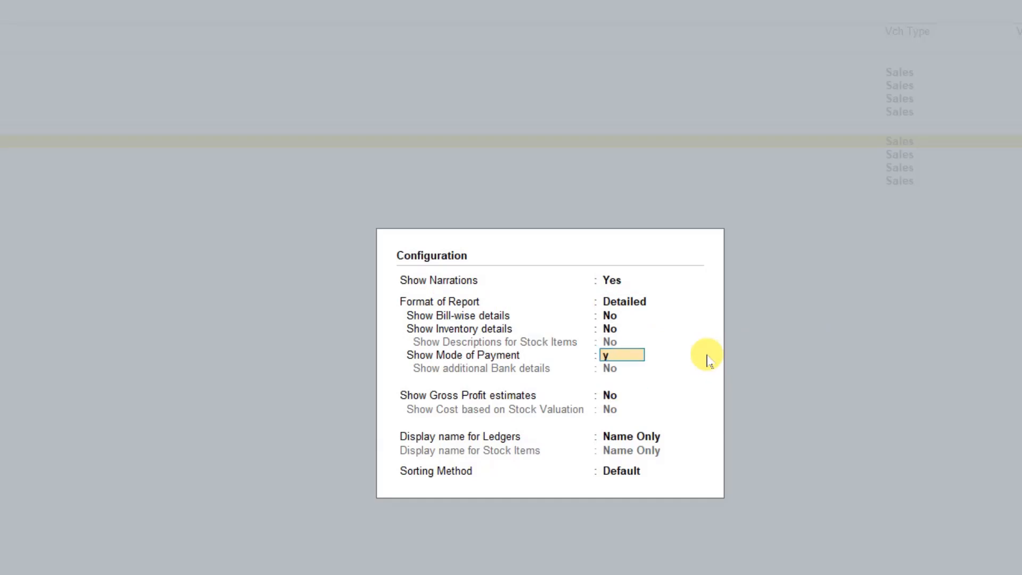
key("Return")
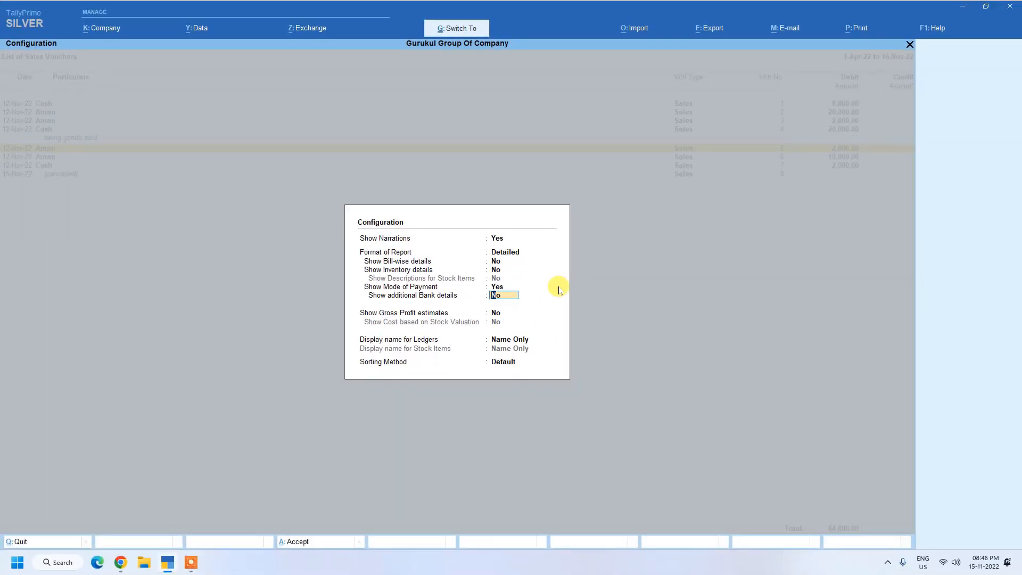
key("ctrl+a")
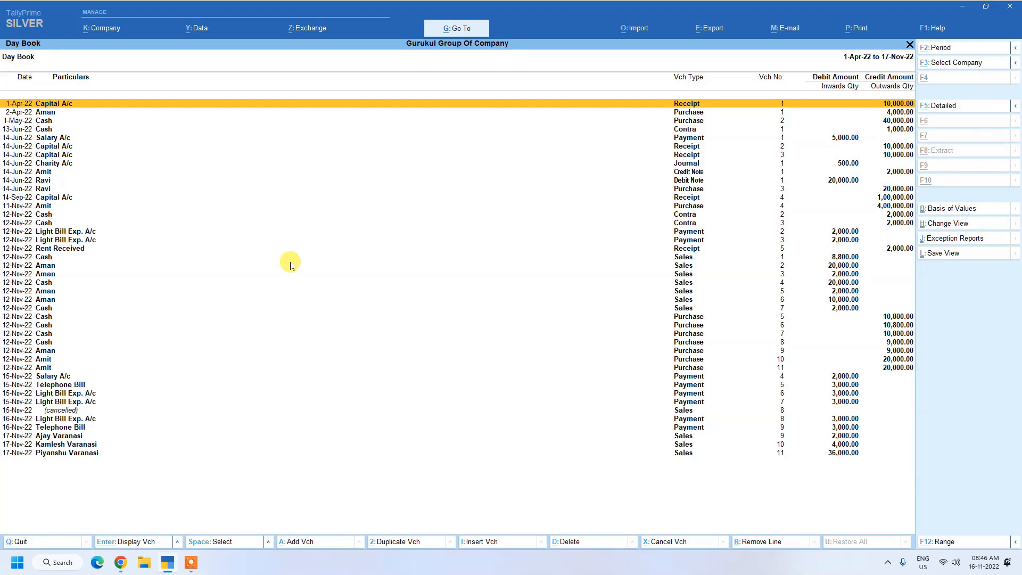
Filter the Day Book to vouchers having Buyer Name containing "varanasi", with no further condition.
key("alt+F12")
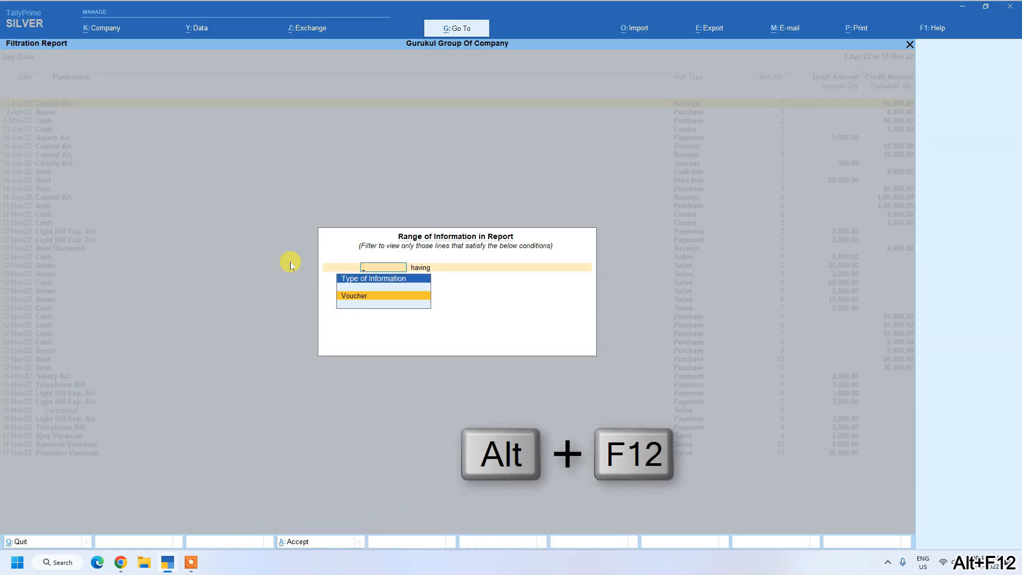
key("Return")
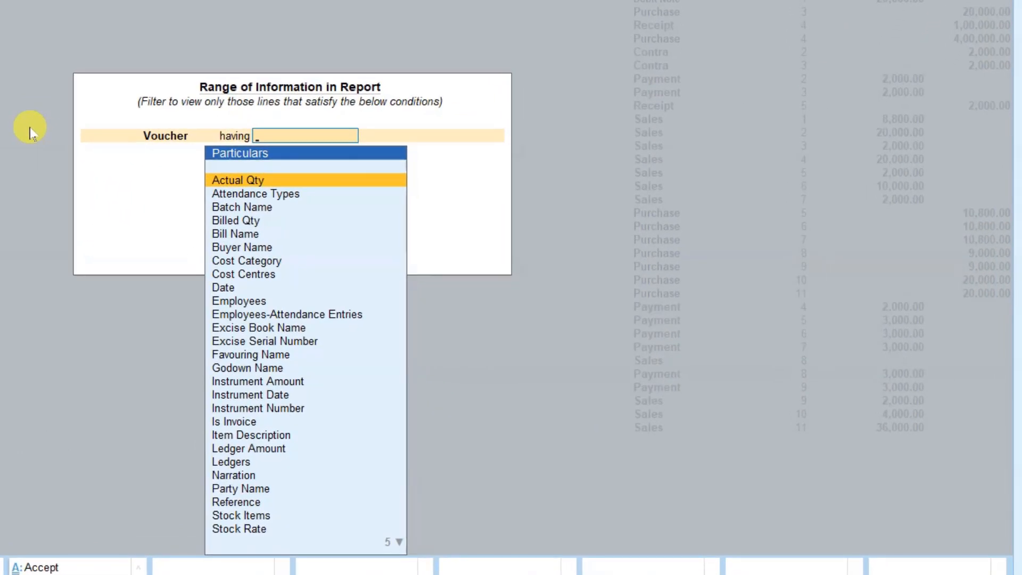
key("Down")
key("Down")
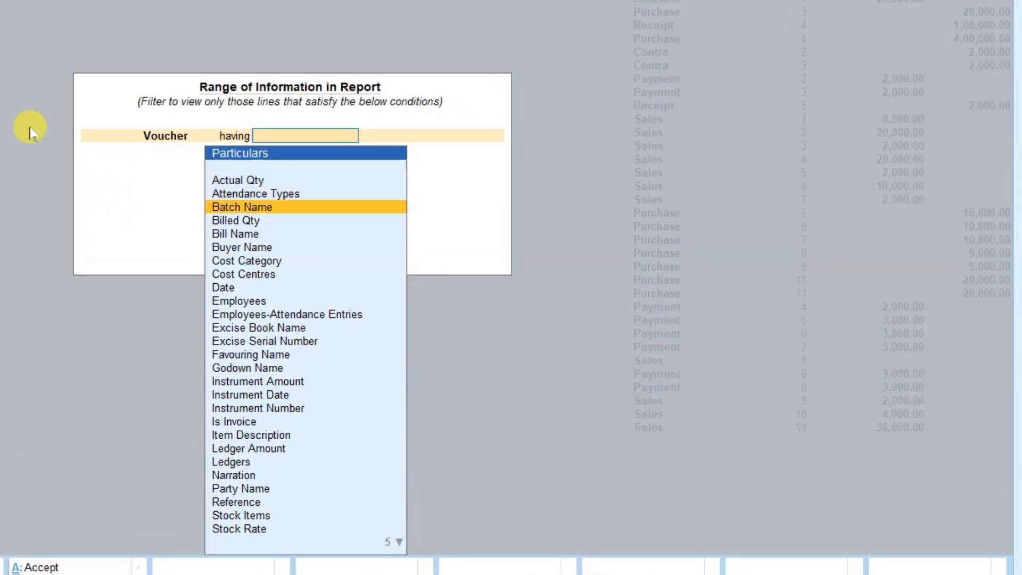
key("Down")
key("Down")
key("Down")
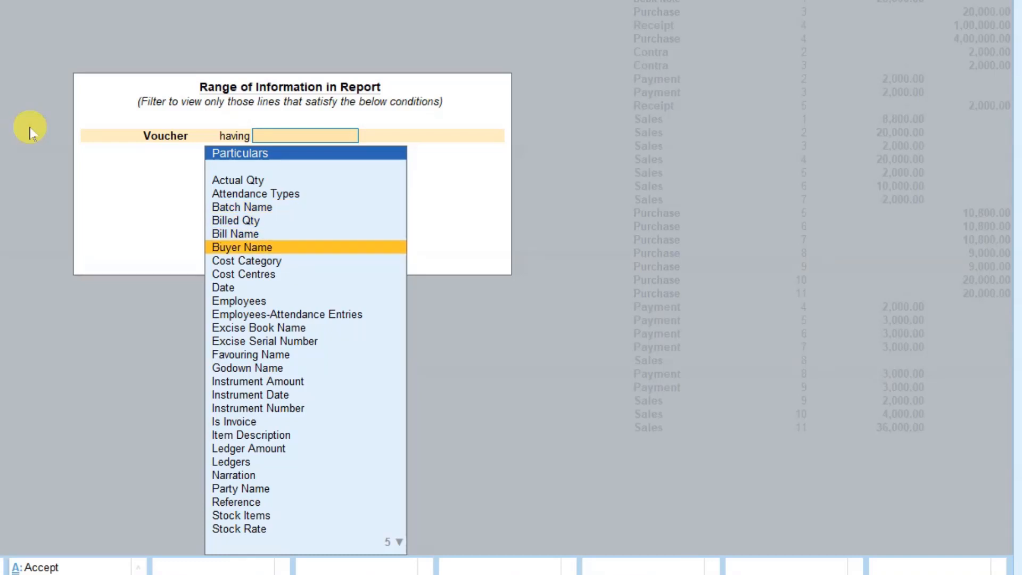
key("Return")
key("Down")
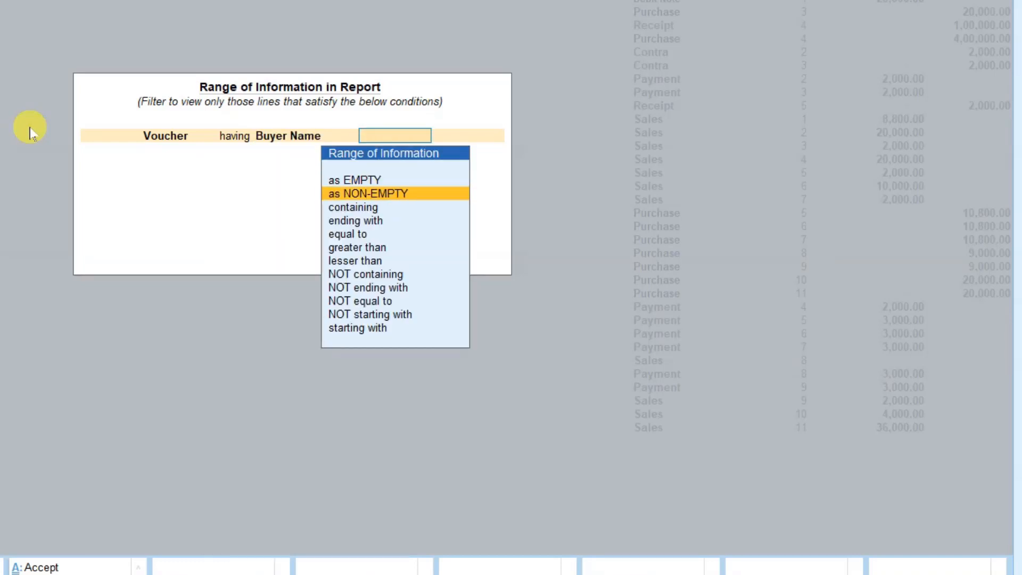
key("Down")
key("Return")
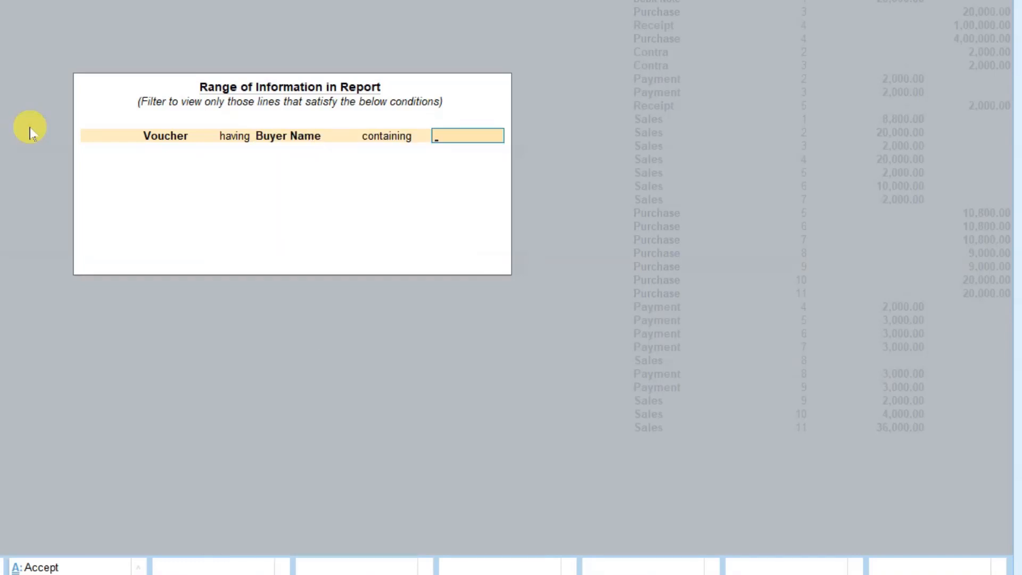
type("varanasi")
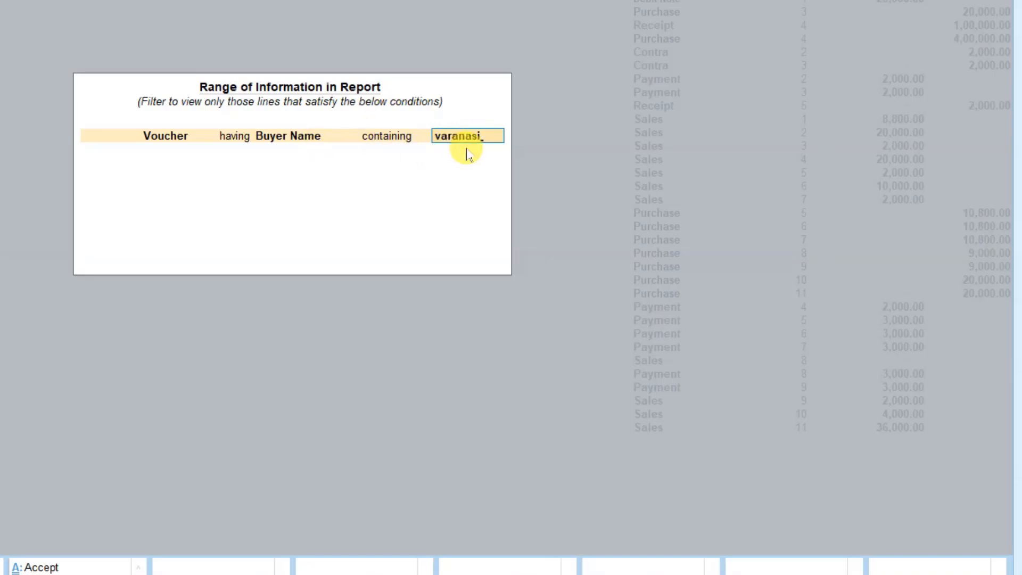
key("Return")
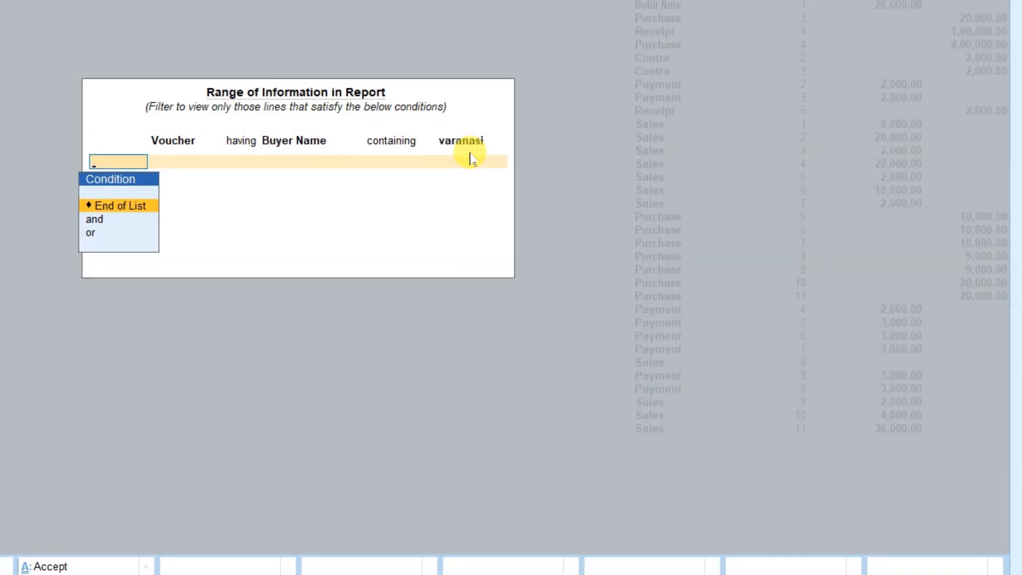
key("Return")
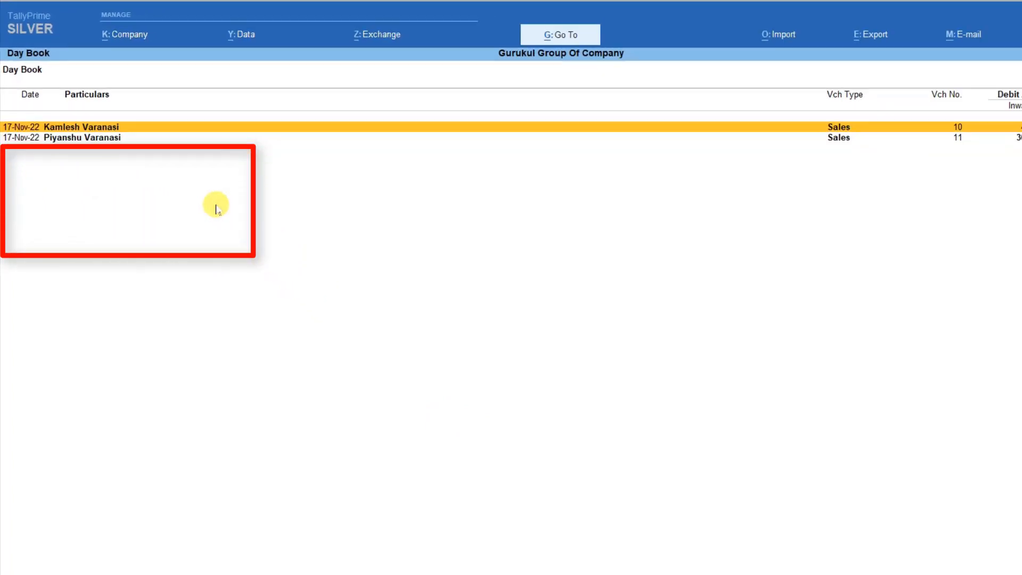
Open the Day Book's existing range filter for editing.
key("alt+F12")
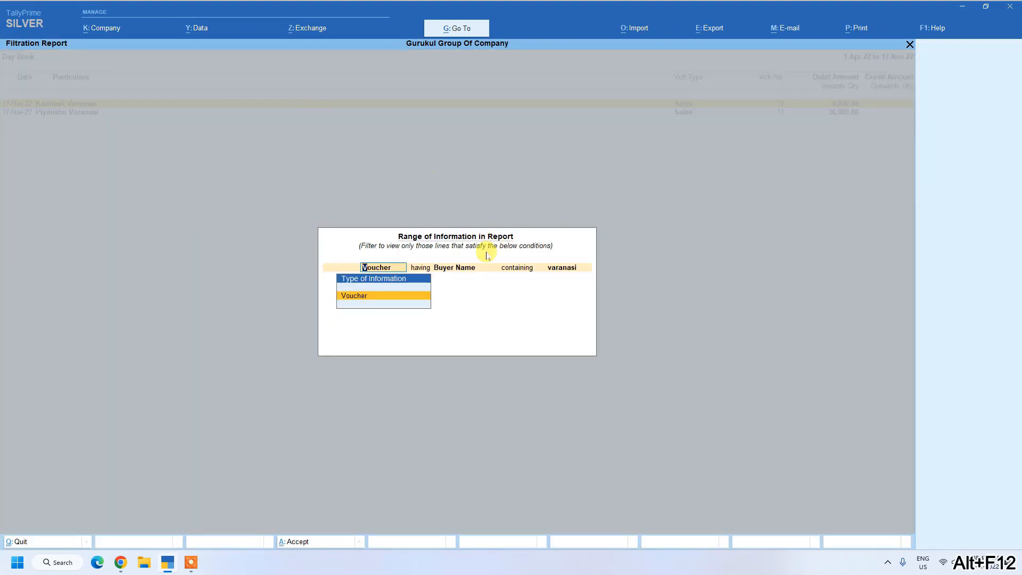